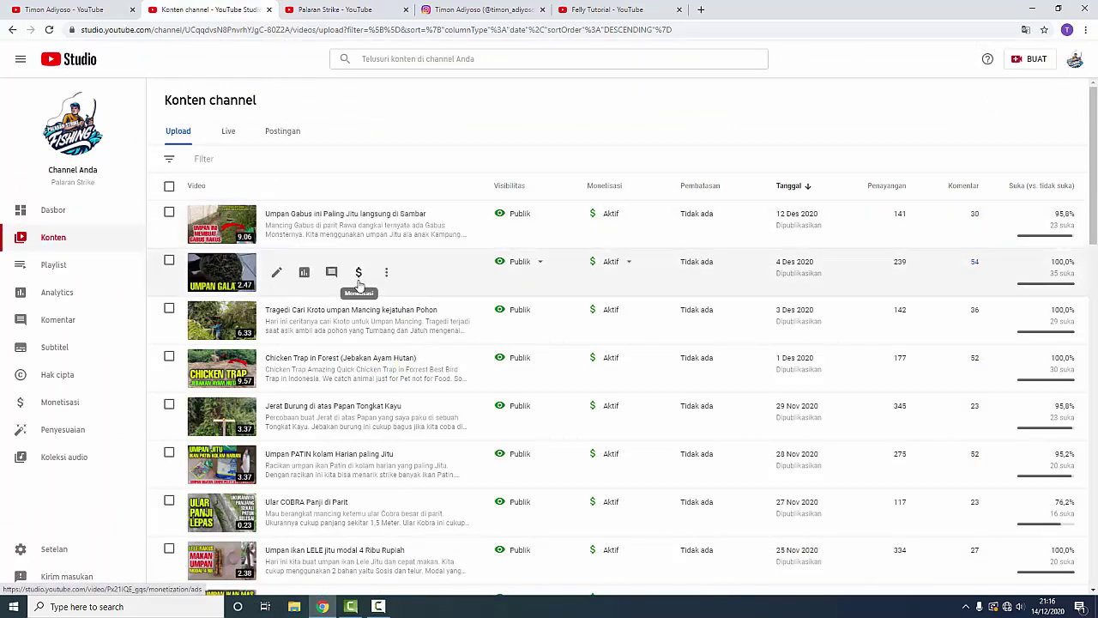
Open the analytics of the papaya-thumbnail video published on 31 Okt 2020 and examine its views and estimated revenue overview
{"action": "scroll", "coordinate": [359, 283], "scroll_direction": "down", "scroll_amount": 10}
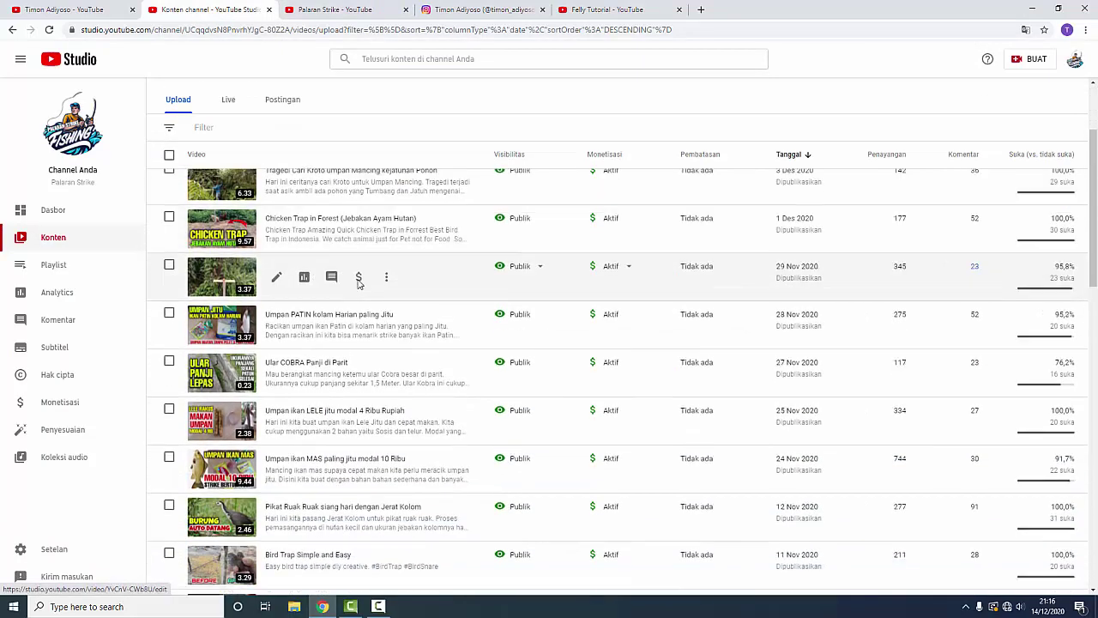
{"action": "scroll", "coordinate": [358, 283], "scroll_direction": "down", "scroll_amount": 1}
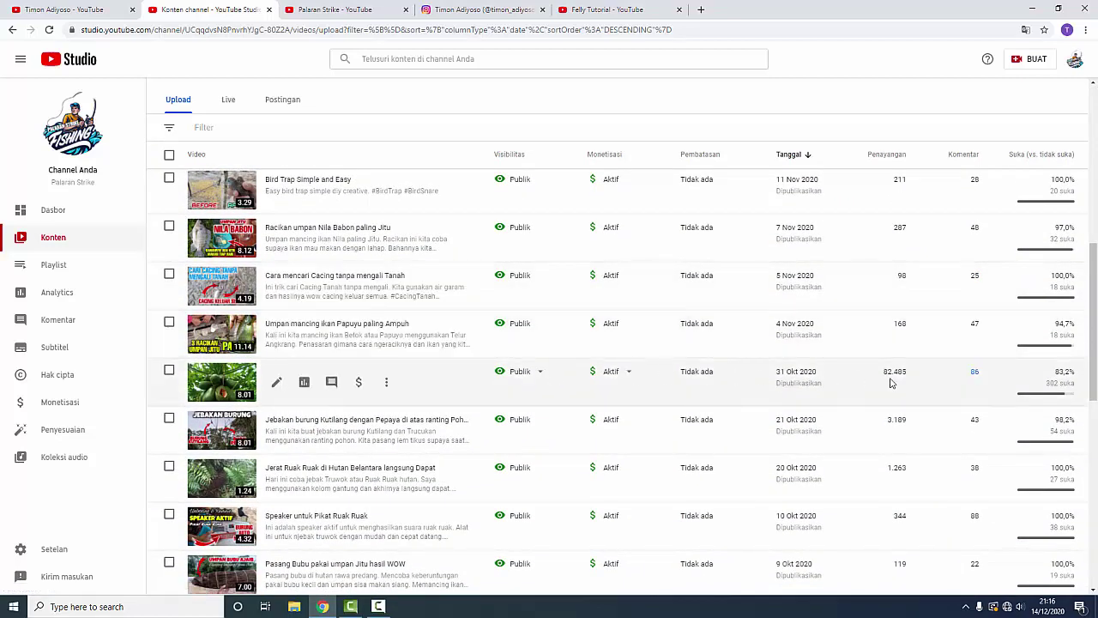
{"action": "left_click", "coordinate": [305, 383]}
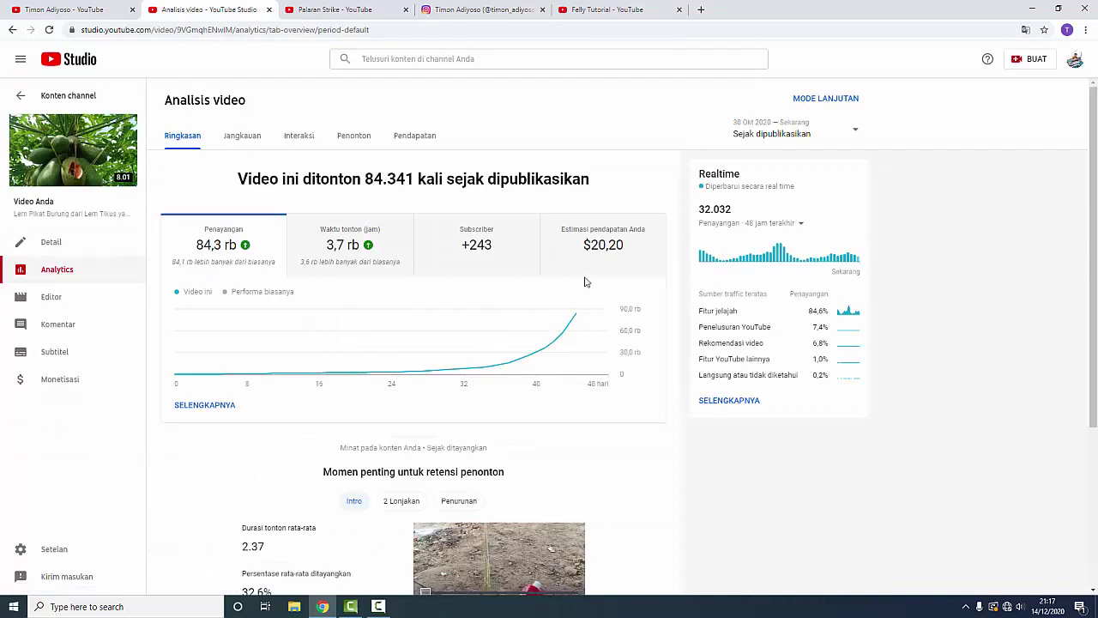
{"action": "mouse_move", "coordinate": [587, 248]}
{"action": "mouse_move", "coordinate": [579, 334]}
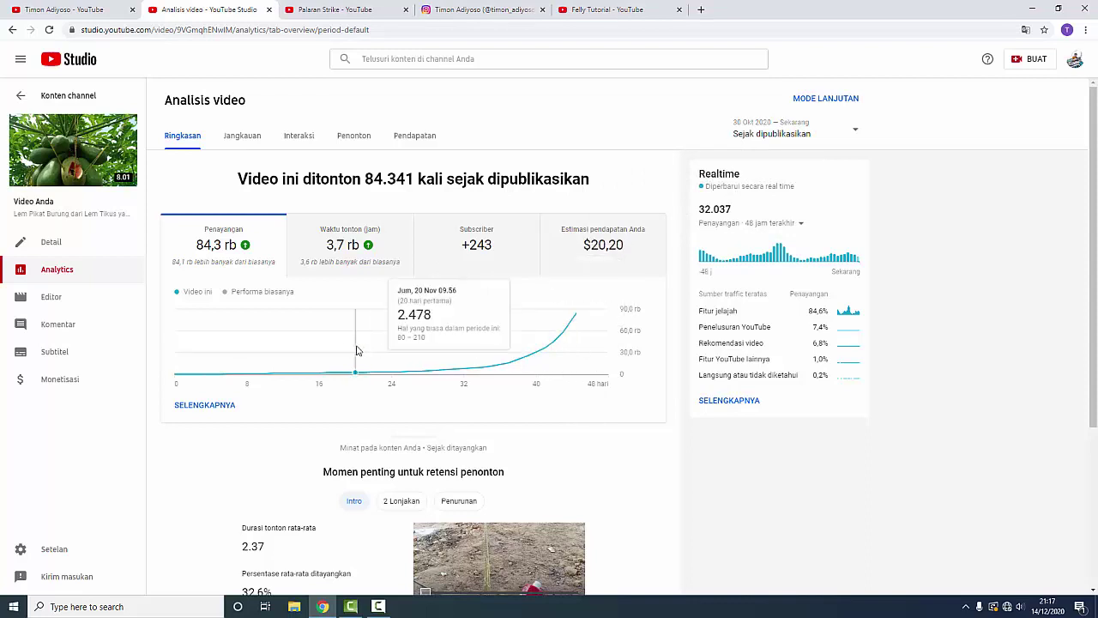
Examine the video's audience retention section, highlighting the average view duration and average percentage viewed
{"action": "scroll", "coordinate": [599, 396], "scroll_direction": "down", "scroll_amount": 2}
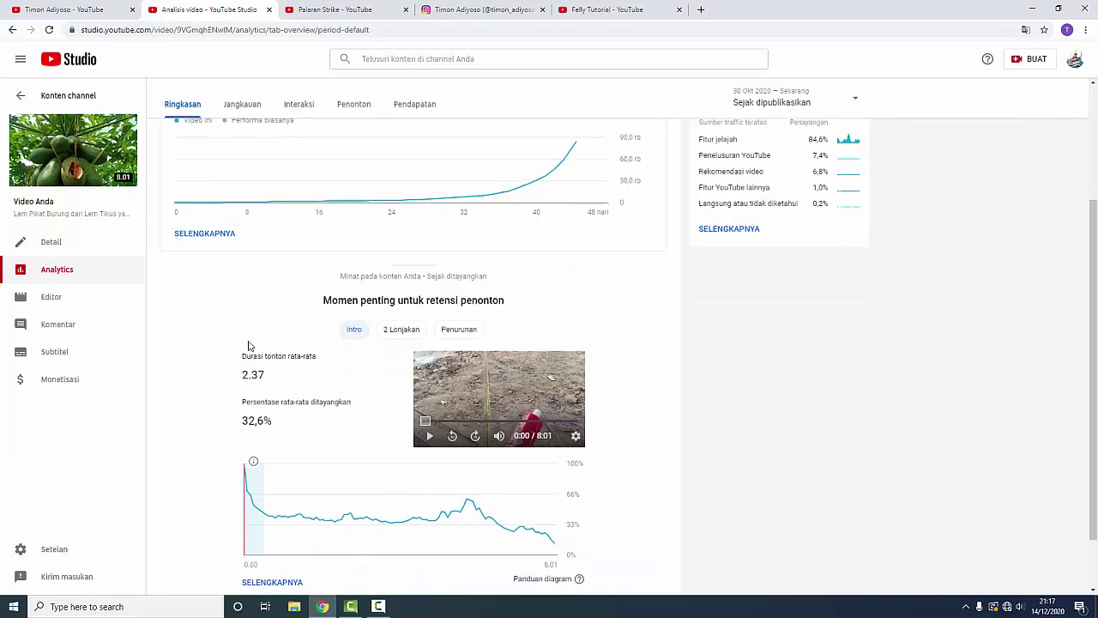
{"action": "left_click_drag", "start_coordinate": [248, 360], "coordinate": [287, 371]}
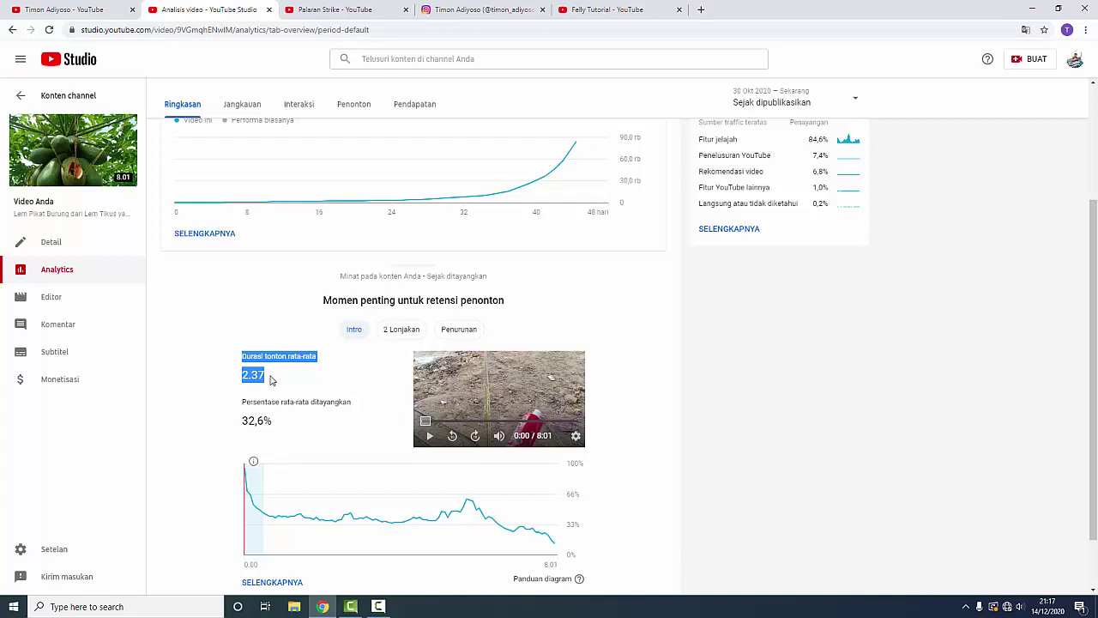
{"action": "left_click", "coordinate": [255, 384]}
{"action": "left_click_drag", "start_coordinate": [255, 378], "coordinate": [273, 422]}
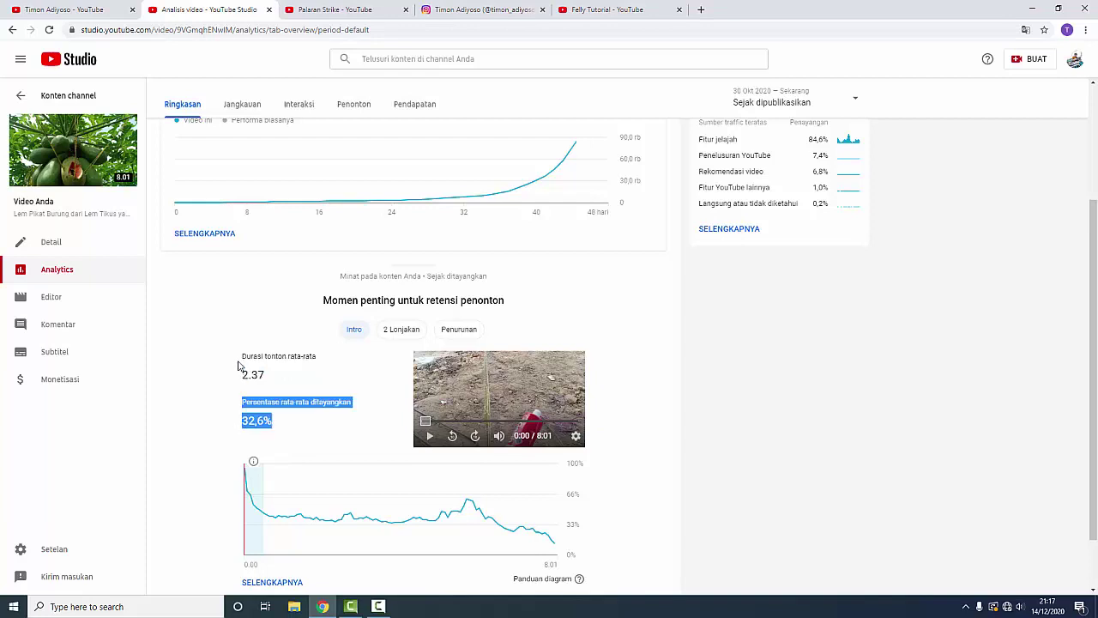
{"action": "triple_click", "coordinate": [244, 359]}
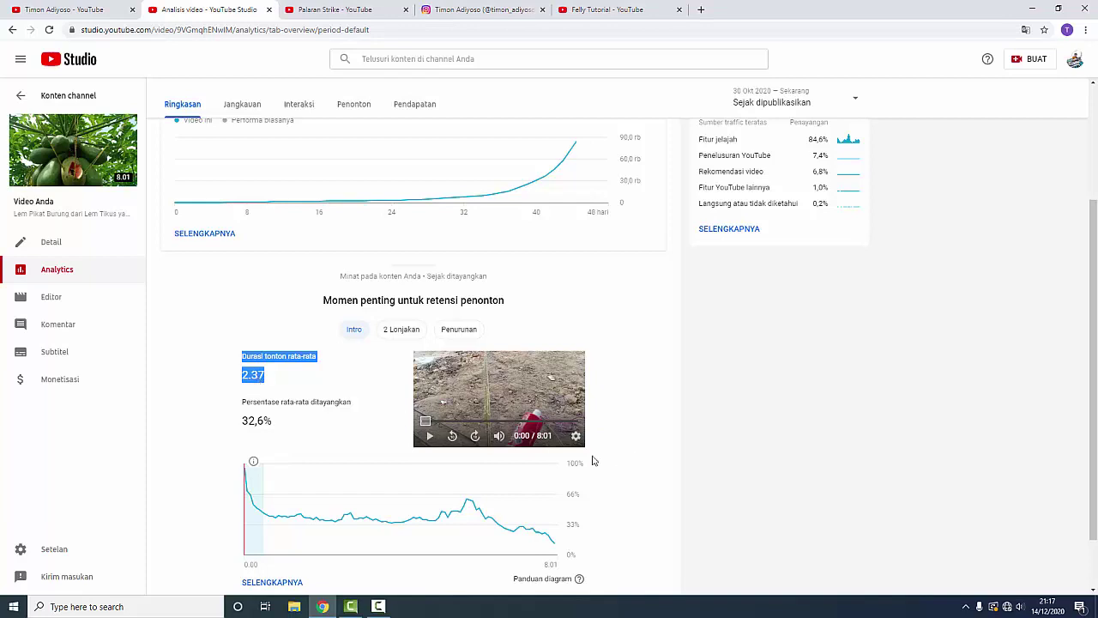
{"action": "scroll", "coordinate": [302, 397], "scroll_direction": "down", "scroll_amount": 1}
{"action": "scroll", "coordinate": [302, 395], "scroll_direction": "up", "scroll_amount": 3}
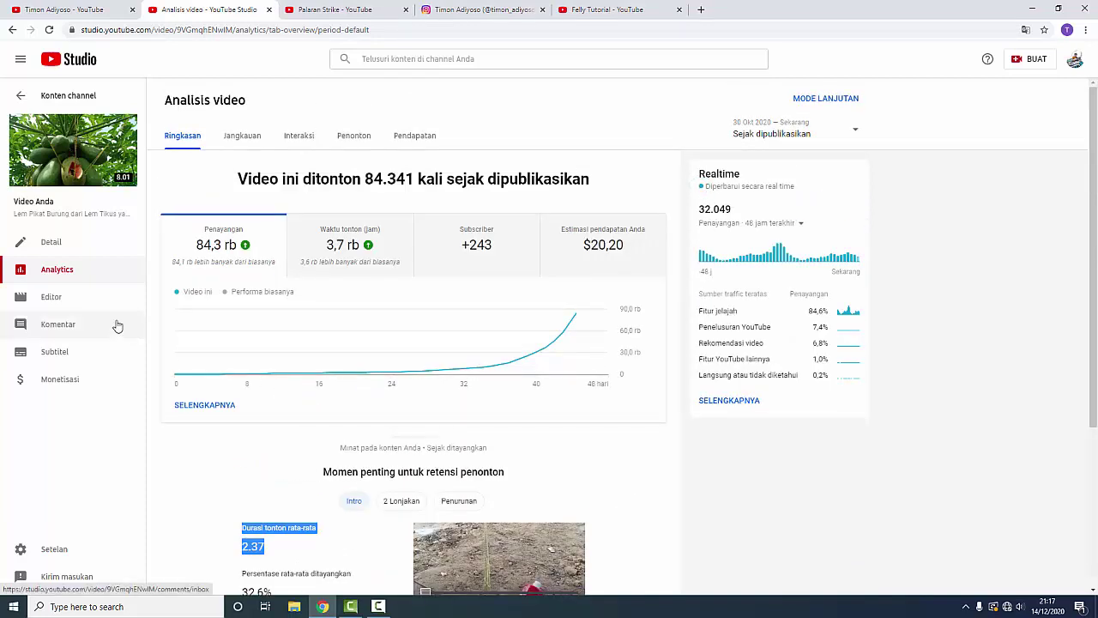
Open the video's details and review its title and description, highlighting the text of each
{"action": "left_click", "coordinate": [60, 249]}
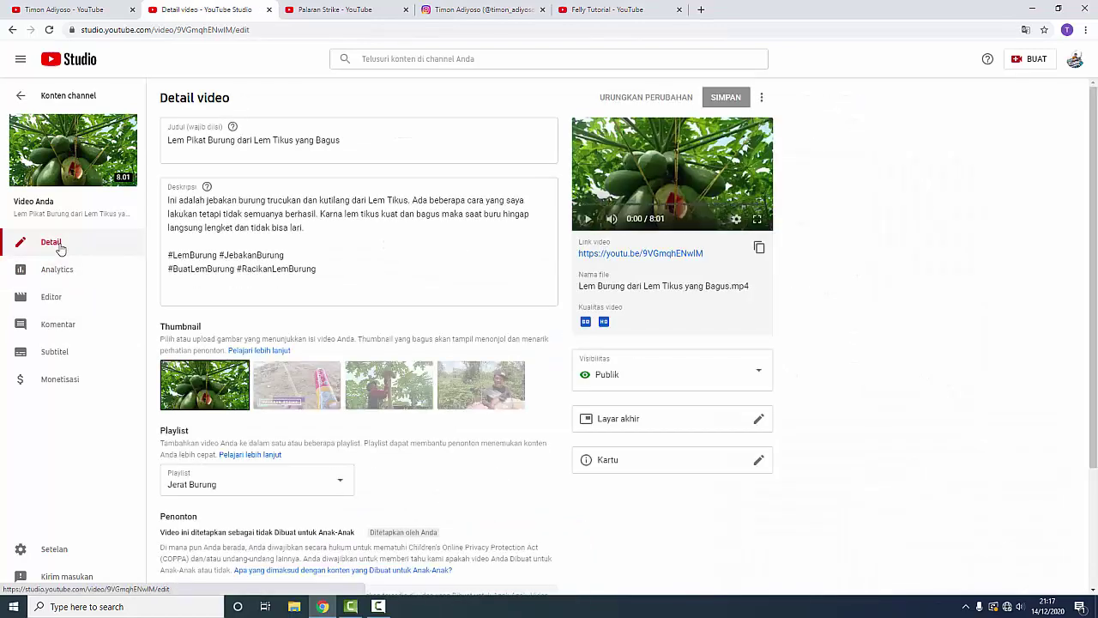
{"action": "left_click_drag", "start_coordinate": [169, 142], "coordinate": [285, 158]}
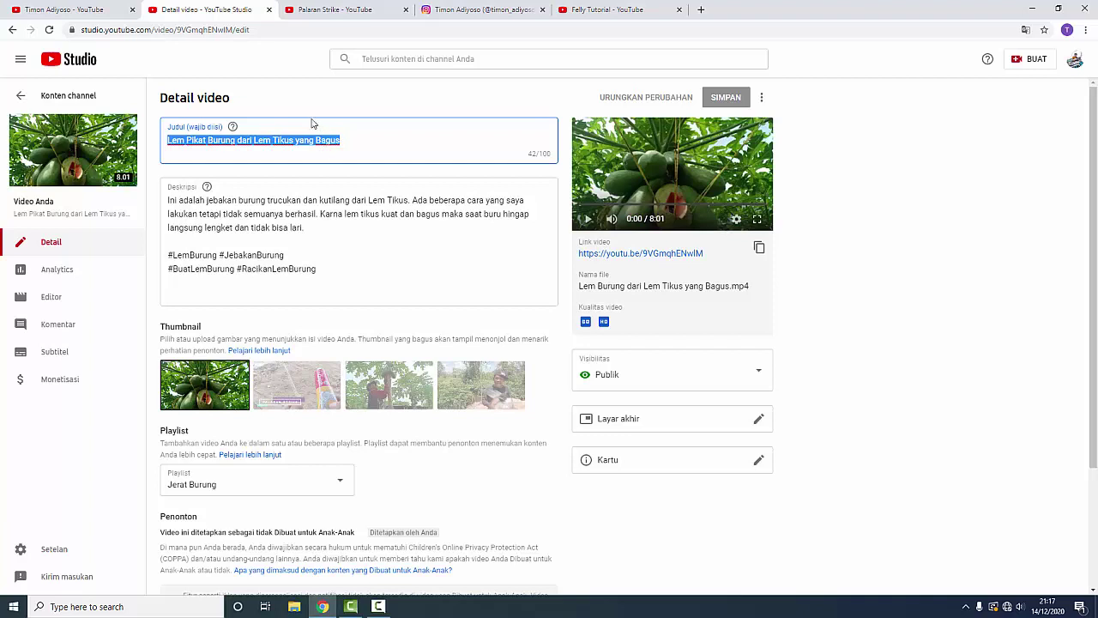
{"action": "left_click", "coordinate": [198, 141]}
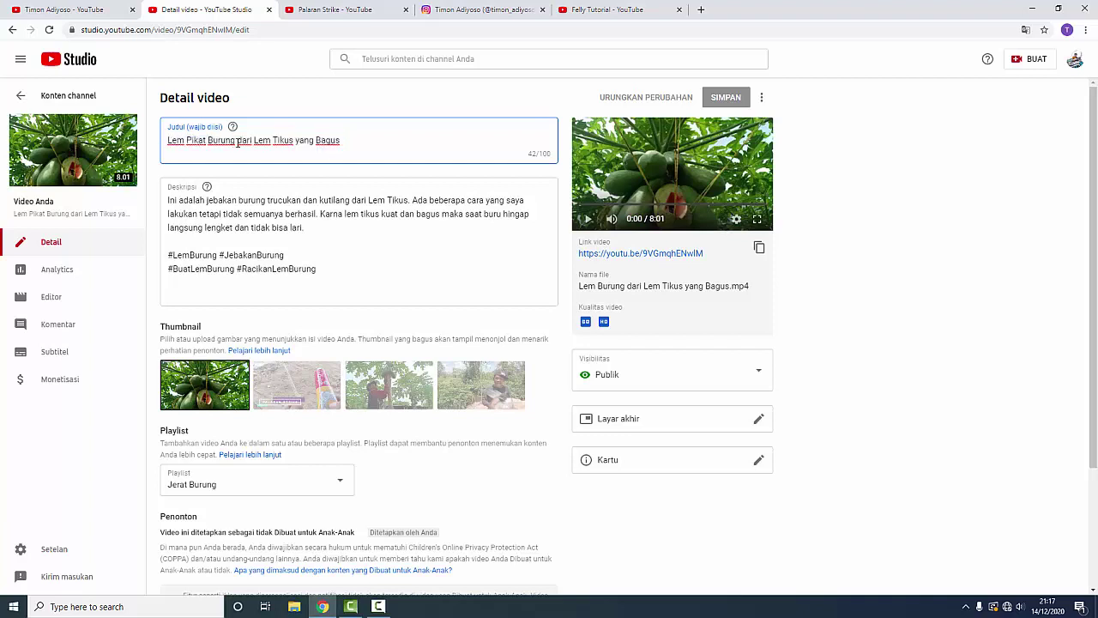
{"action": "left_click_drag", "start_coordinate": [180, 141], "coordinate": [339, 143]}
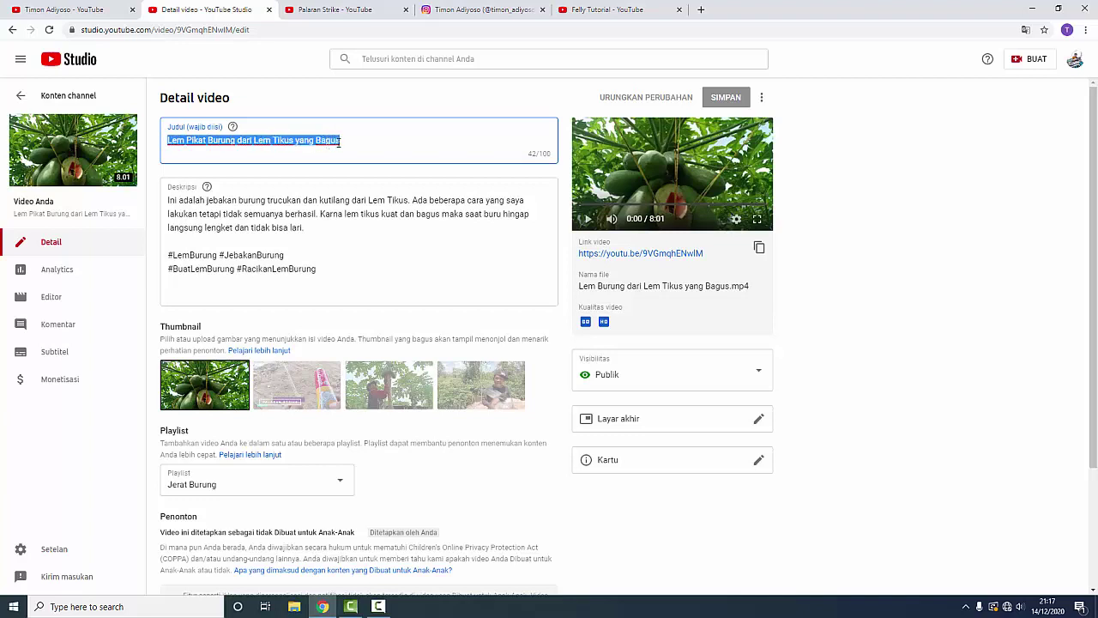
{"action": "left_click", "coordinate": [328, 140]}
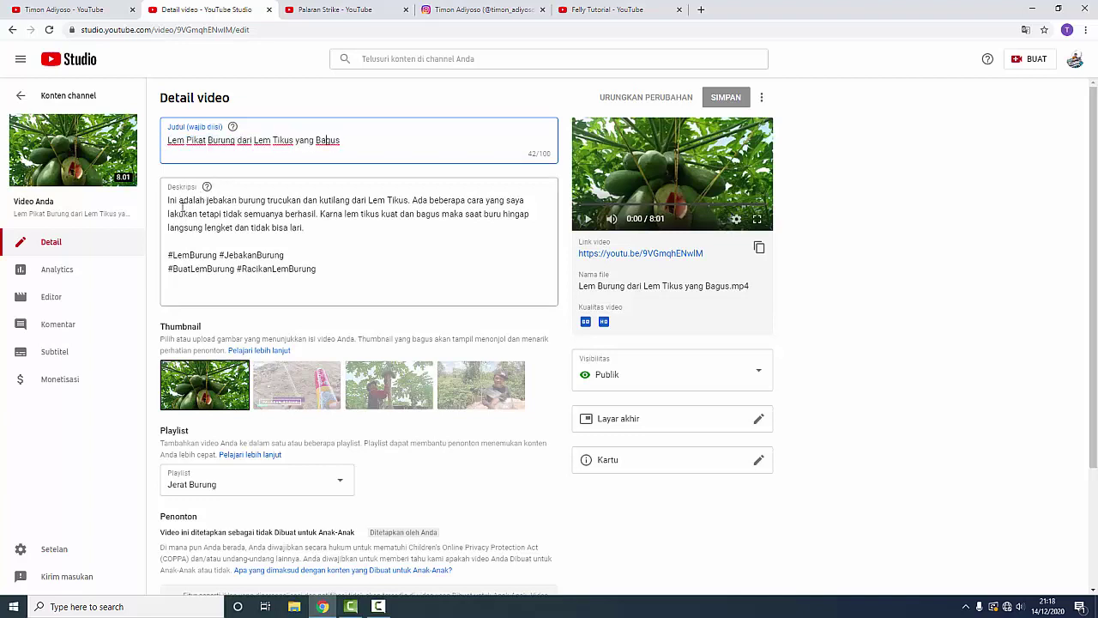
{"action": "left_click_drag", "start_coordinate": [169, 201], "coordinate": [252, 229]}
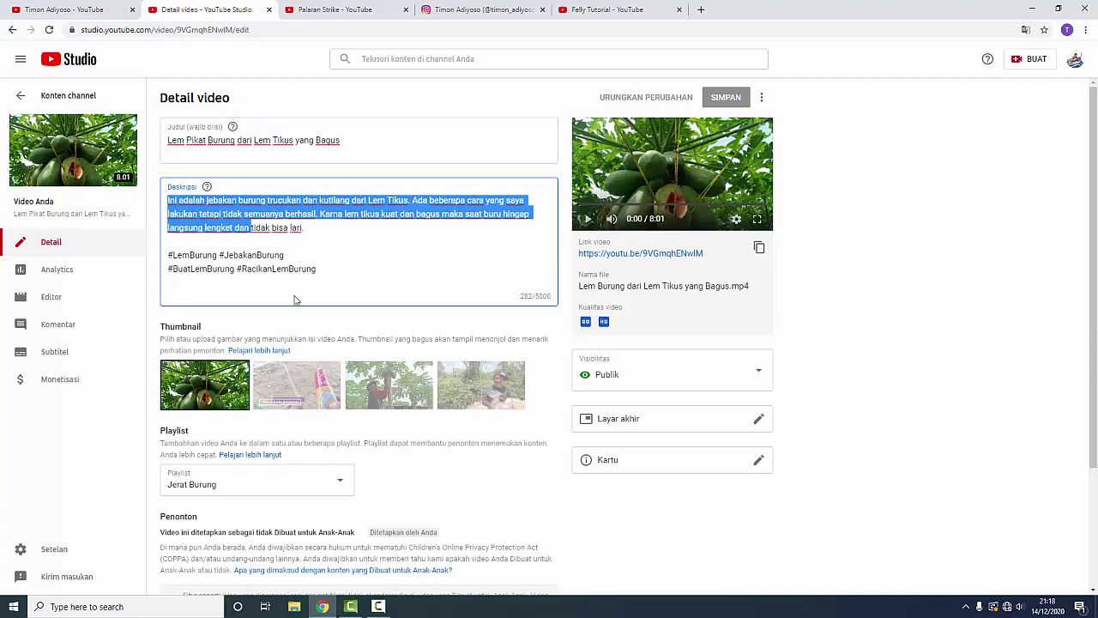
Review the video's thumbnail, playlist and audience settings, and expand the additional options to check its tags, license and category
{"action": "scroll", "coordinate": [293, 300], "scroll_direction": "down", "scroll_amount": 1}
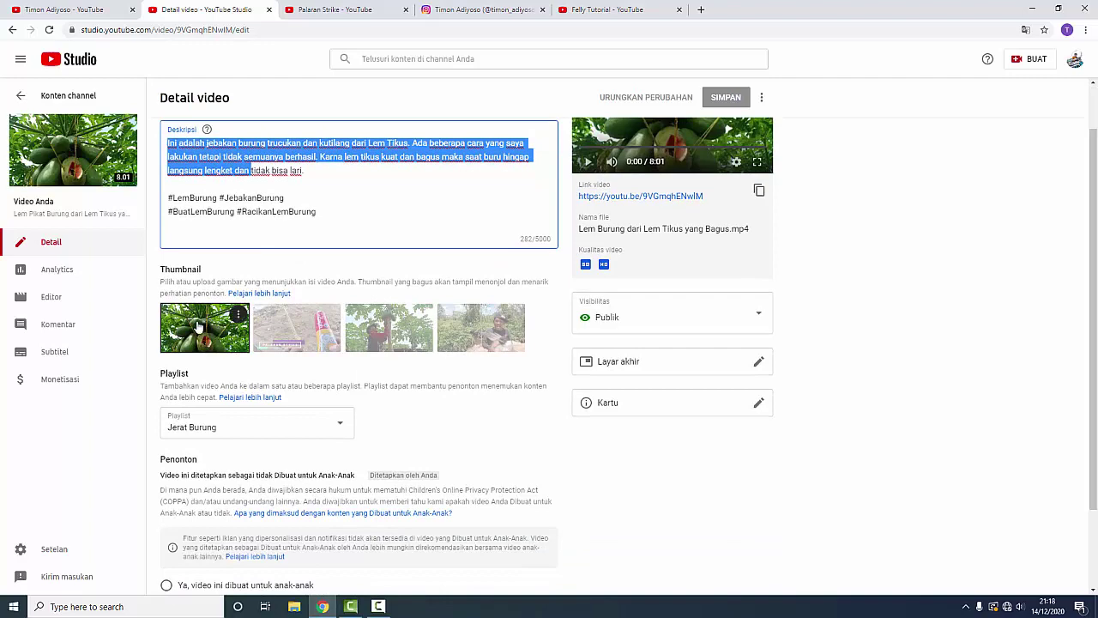
{"action": "scroll", "coordinate": [198, 339], "scroll_direction": "down", "scroll_amount": 1}
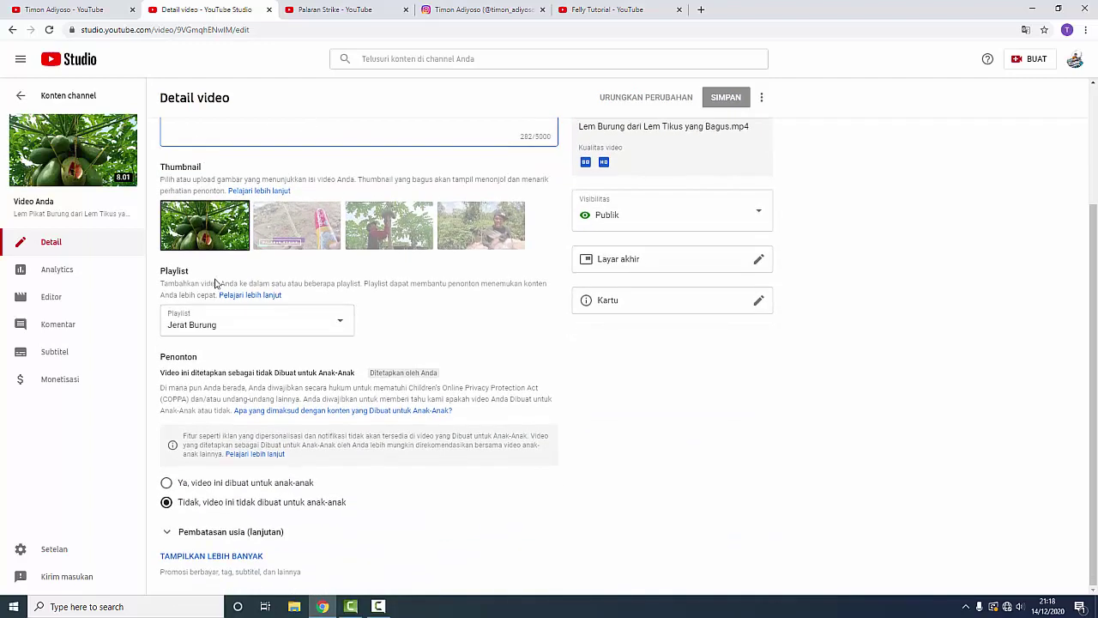
{"action": "left_click", "coordinate": [211, 555]}
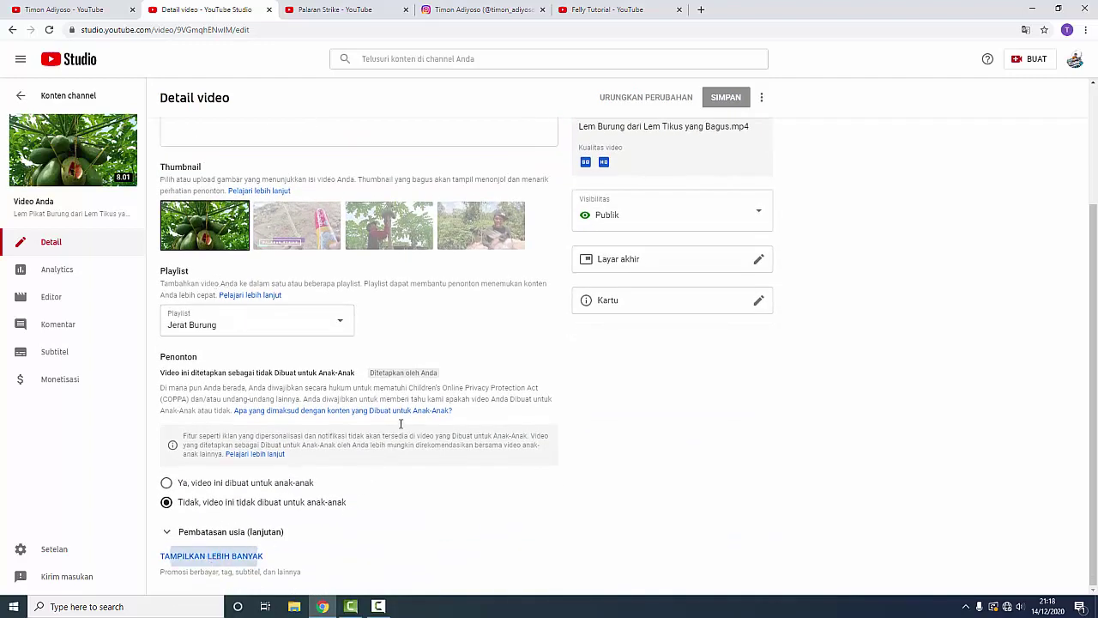
{"action": "scroll", "coordinate": [378, 468], "scroll_direction": "down", "scroll_amount": 2}
{"action": "scroll", "coordinate": [378, 468], "scroll_direction": "down", "scroll_amount": 2}
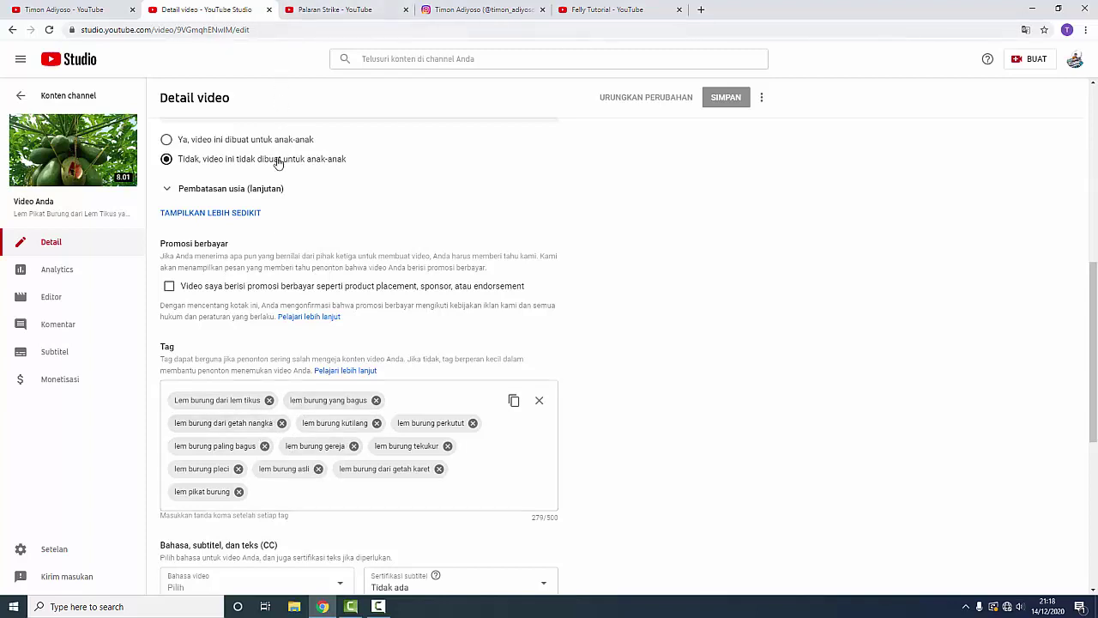
{"action": "scroll", "coordinate": [338, 454], "scroll_direction": "down", "scroll_amount": 2}
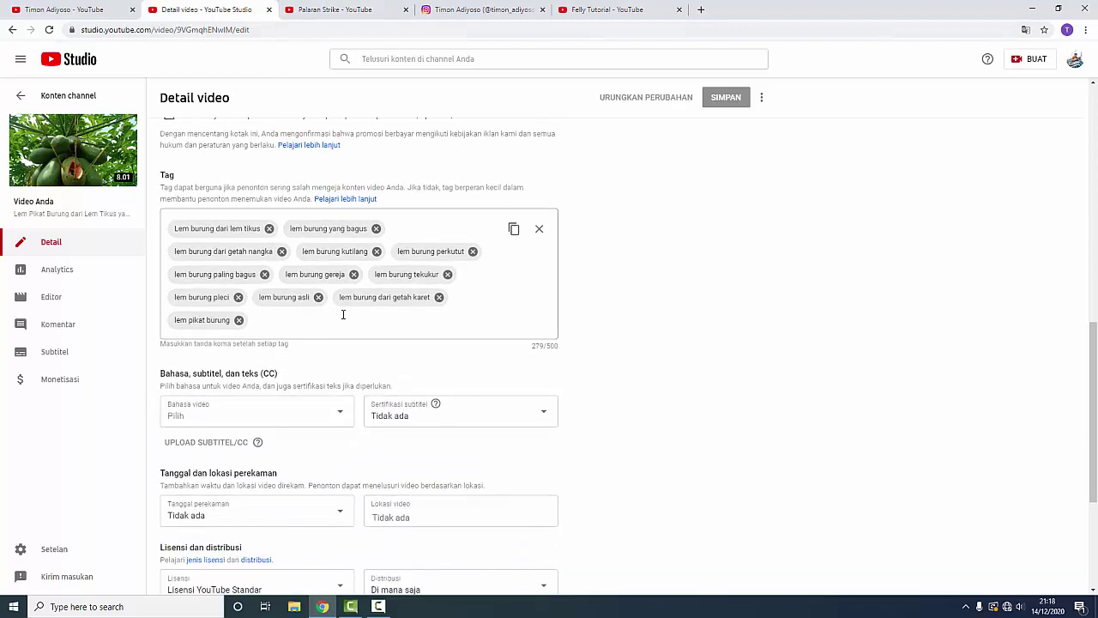
{"action": "scroll", "coordinate": [353, 315], "scroll_direction": "down", "scroll_amount": 3}
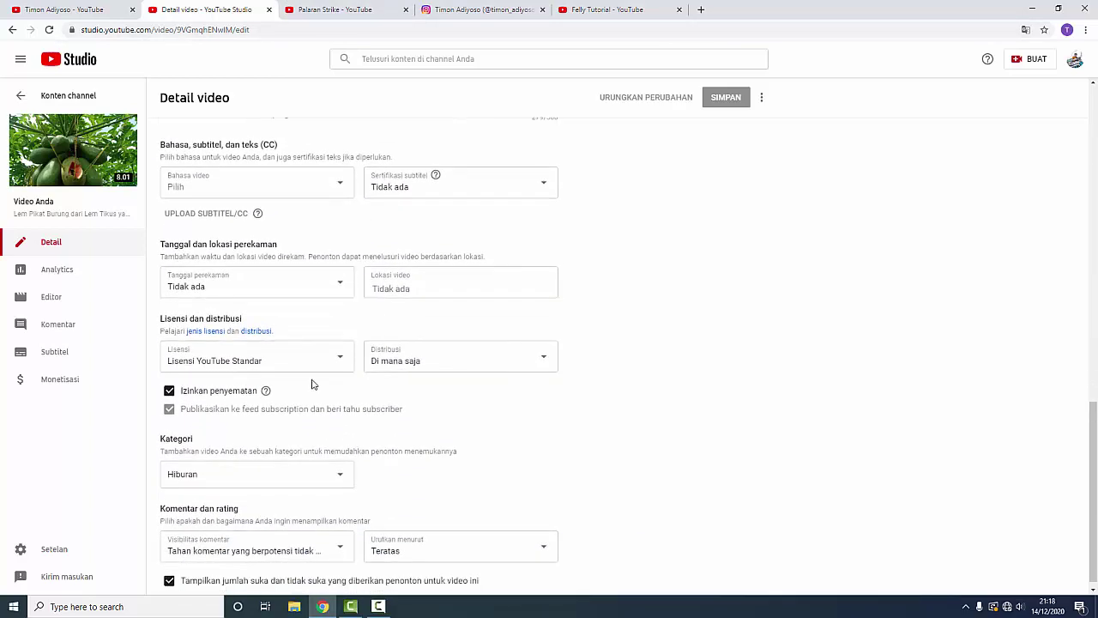
{"action": "scroll", "coordinate": [332, 493], "scroll_direction": "up", "scroll_amount": 10}
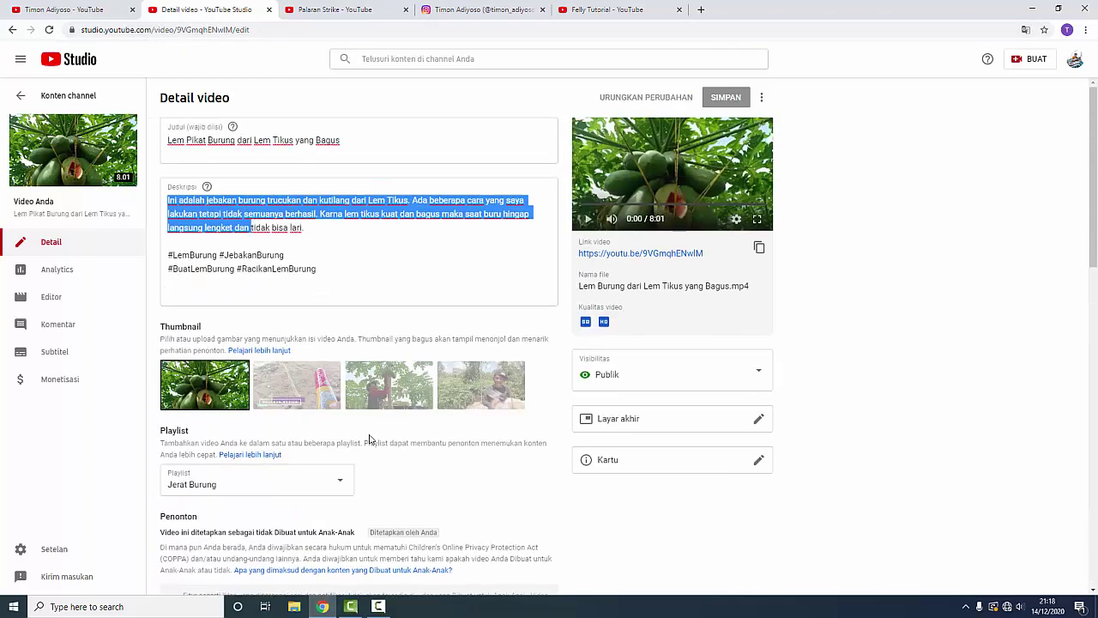
Inspect the video's end screen elements and its cards, closing each editor without saving changes
{"action": "left_click", "coordinate": [758, 419]}
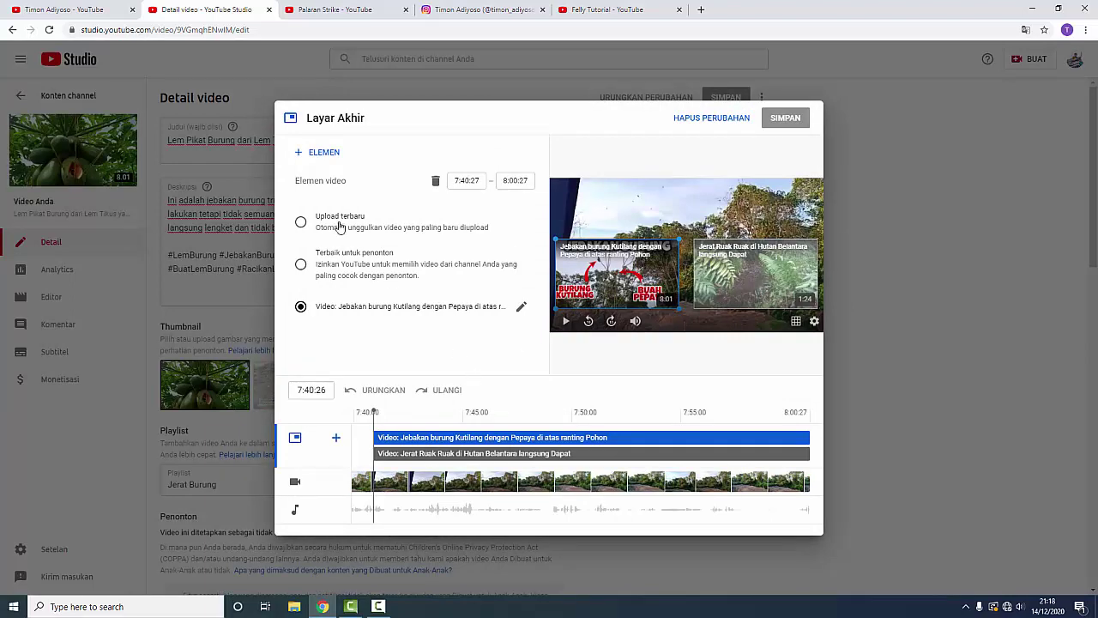
{"action": "left_click", "coordinate": [715, 118]}
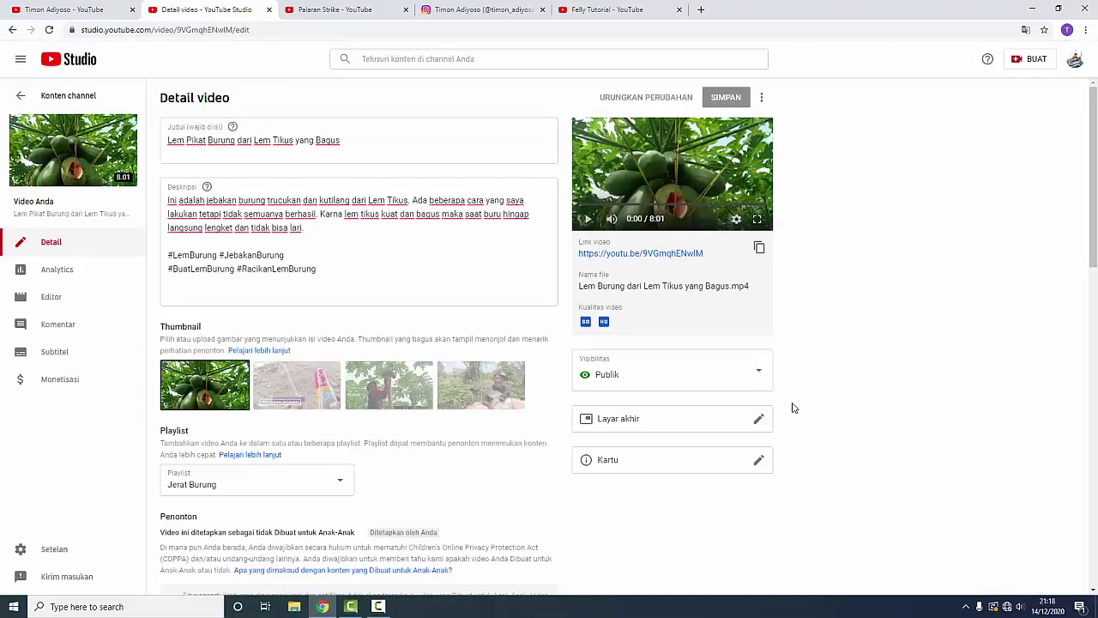
{"action": "left_click", "coordinate": [757, 461]}
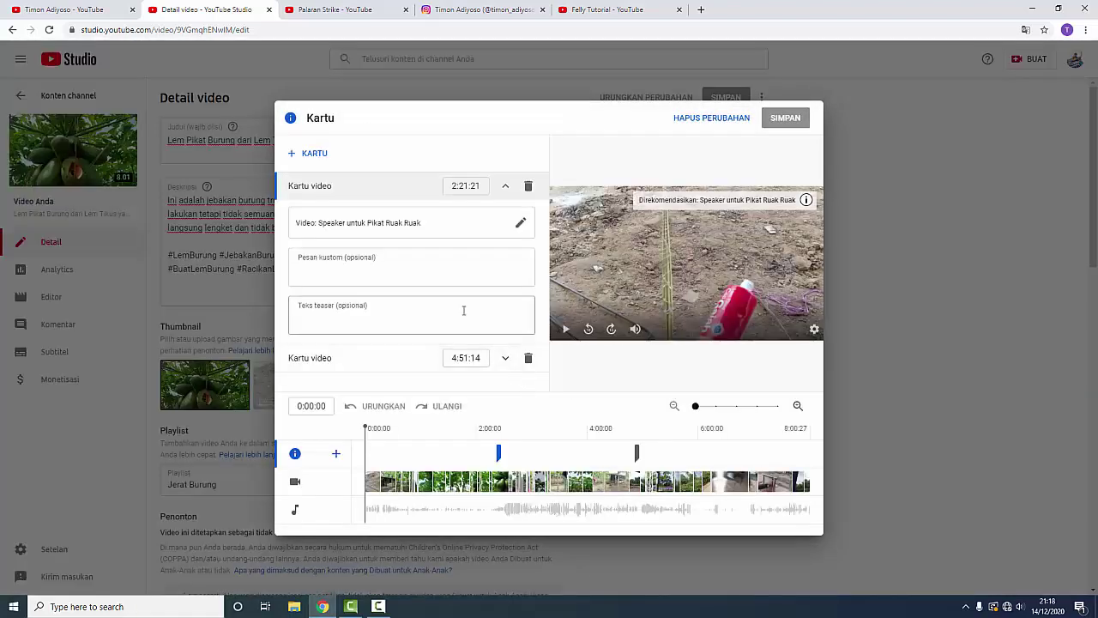
{"action": "left_click", "coordinate": [711, 118]}
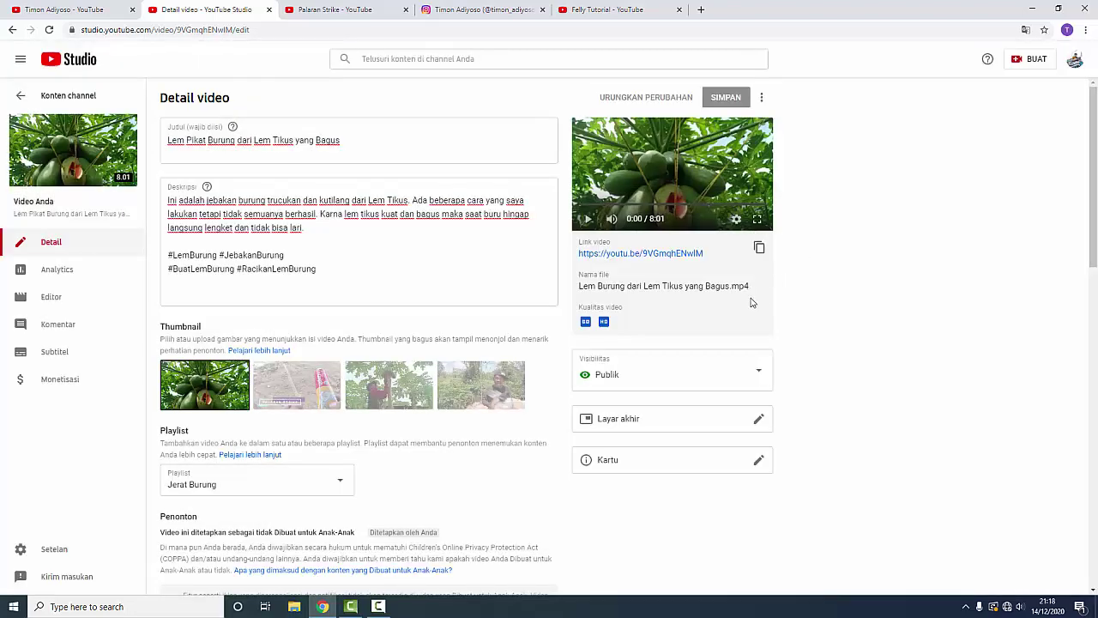
{"action": "left_click", "coordinate": [408, 190]}
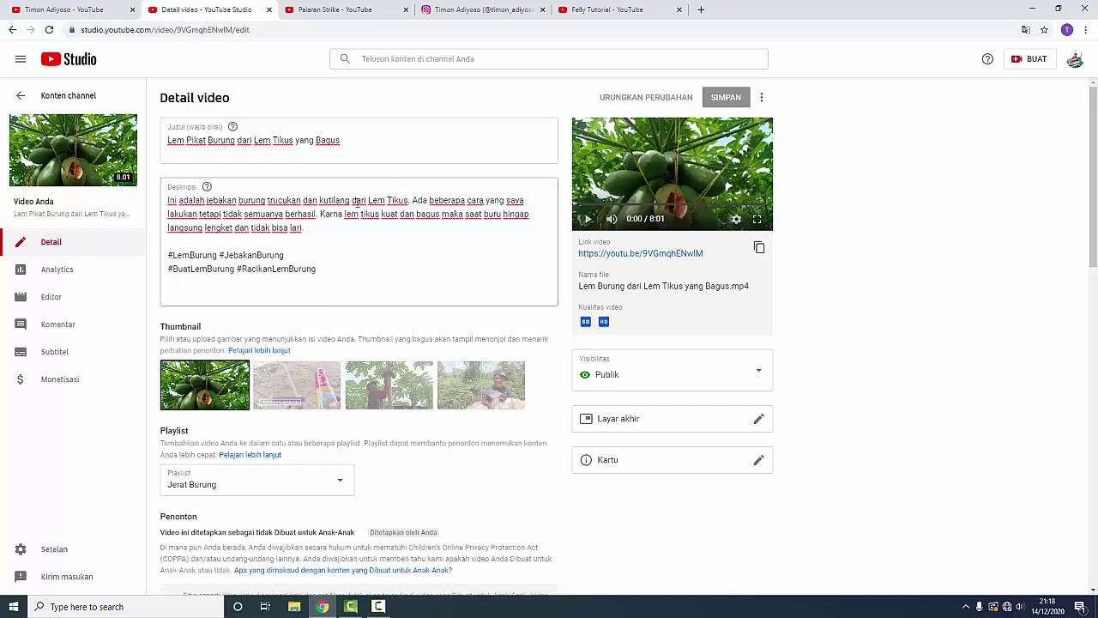
Go back to the channel content list and briefly view the Palaran Strike channel's public videos page
{"action": "left_click", "coordinate": [20, 100]}
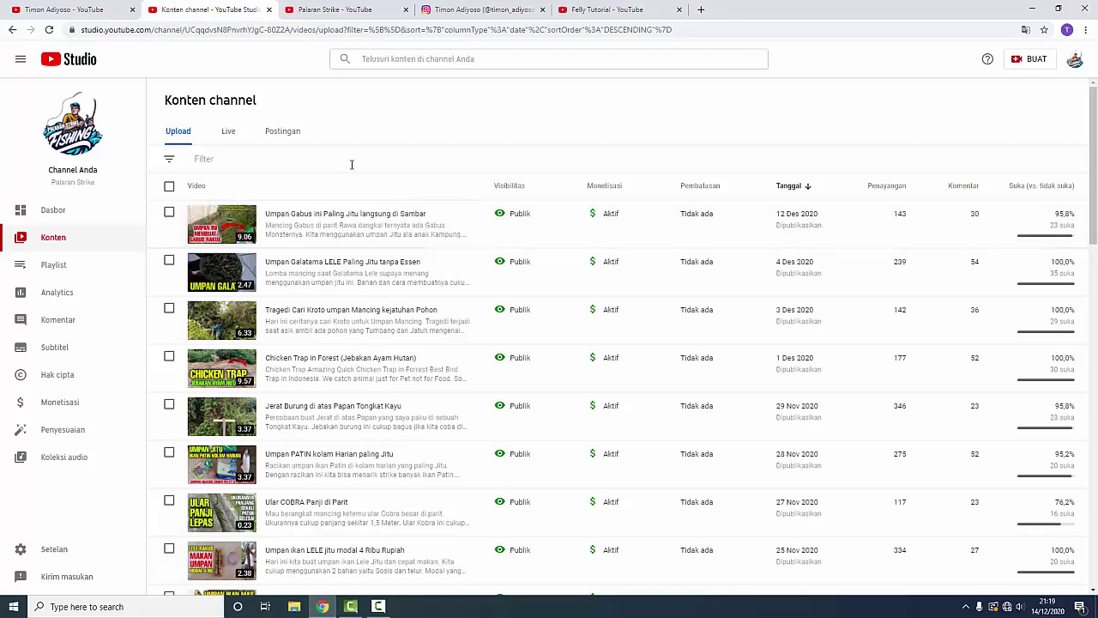
{"action": "left_click", "coordinate": [333, 10]}
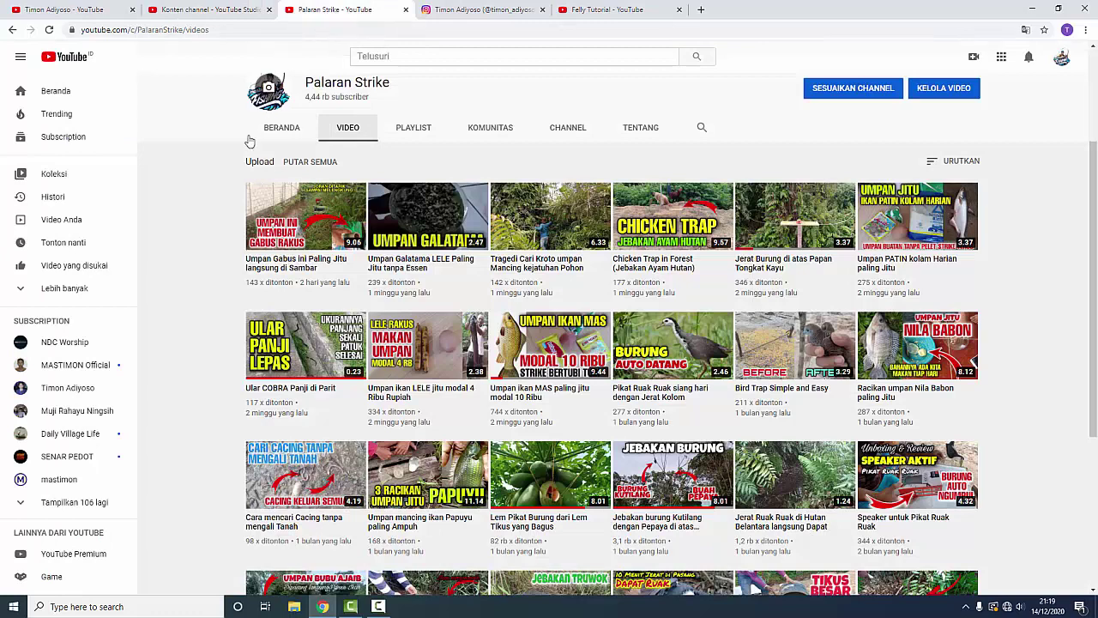
{"action": "left_click", "coordinate": [199, 16]}
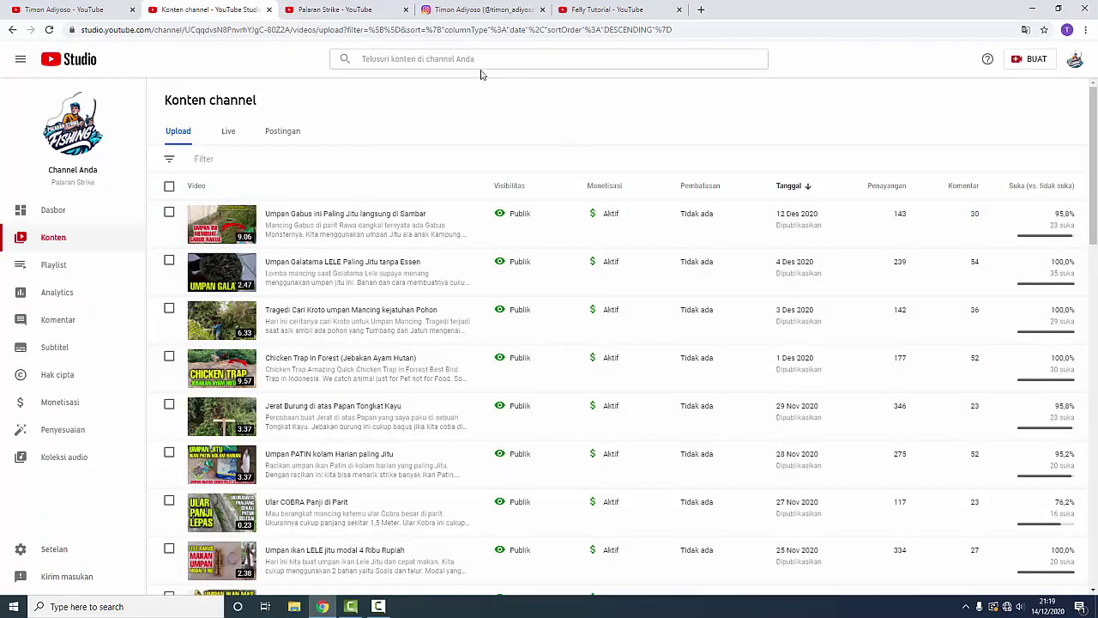
Switch to the Instagram profile, highlight its username, and open the watch-time graph post to read its caption and comments
{"action": "left_click", "coordinate": [465, 12]}
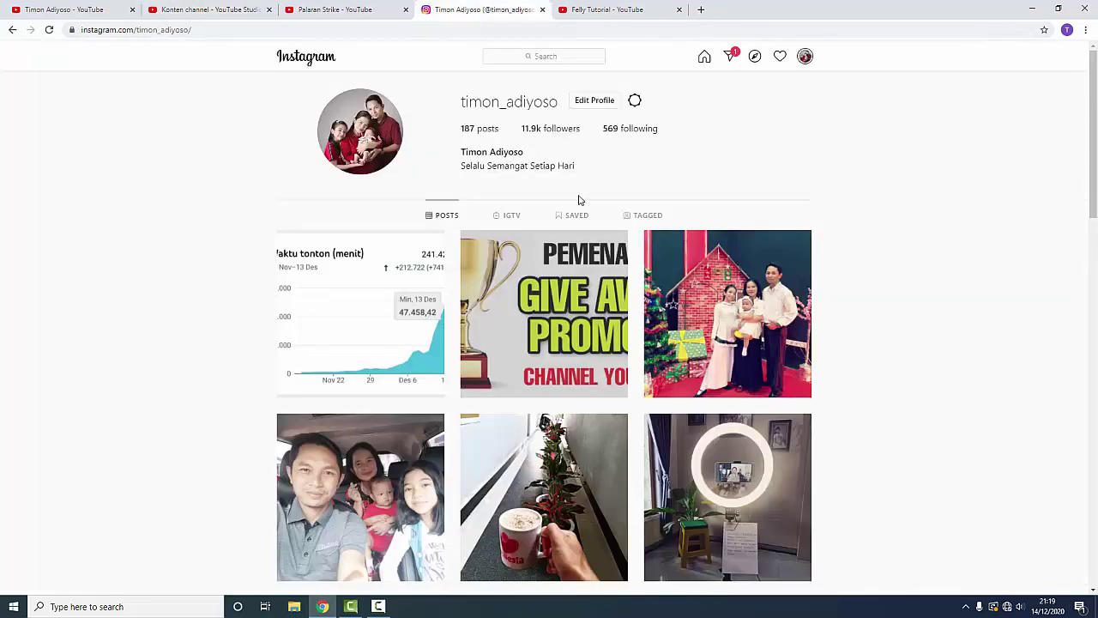
{"action": "left_click_drag", "start_coordinate": [461, 104], "coordinate": [557, 103]}
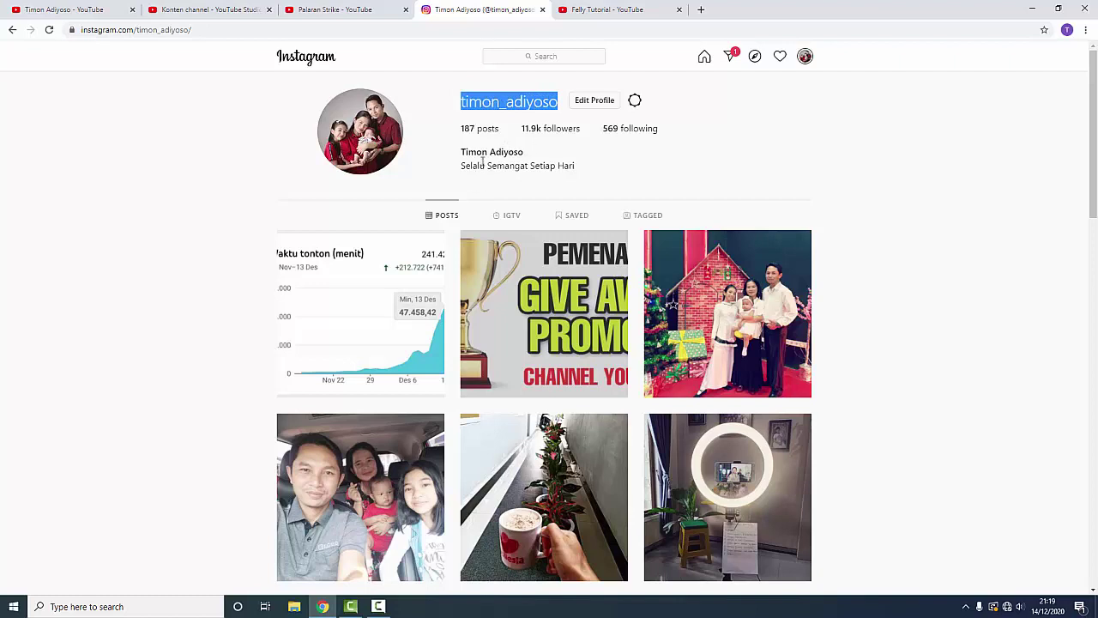
{"action": "left_click", "coordinate": [142, 226]}
{"action": "left_click", "coordinate": [374, 351]}
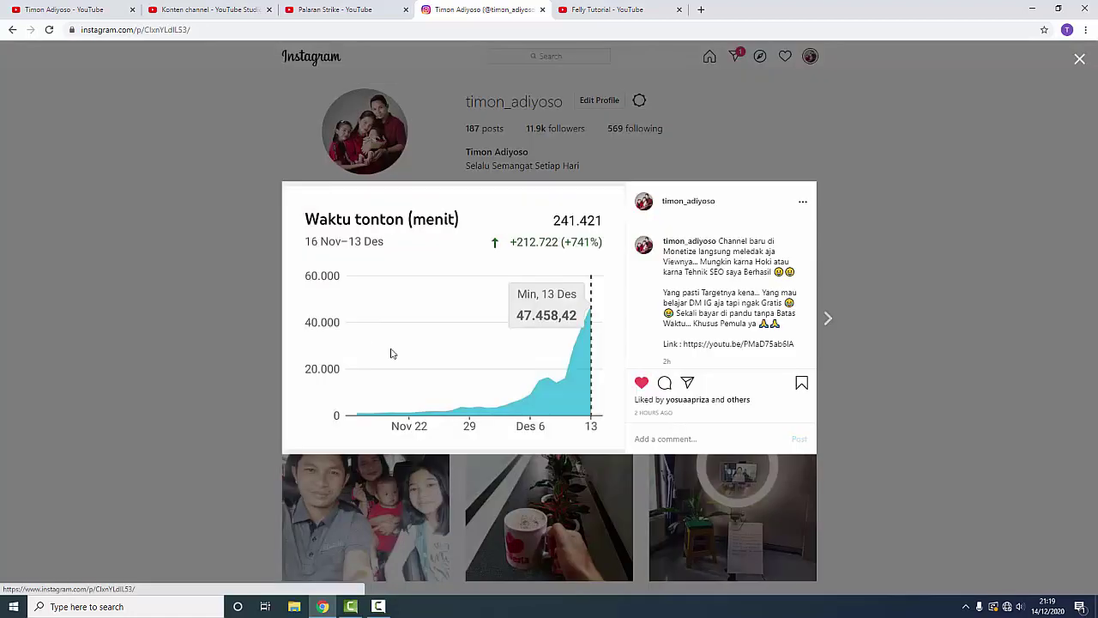
{"action": "scroll", "coordinate": [686, 300], "scroll_direction": "down", "scroll_amount": 5}
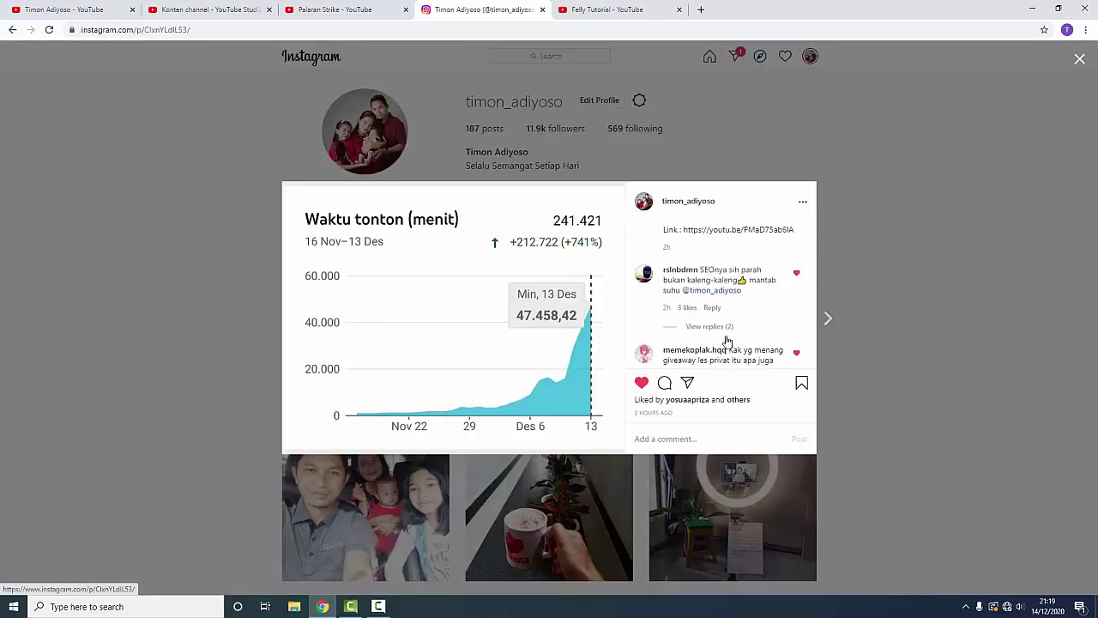
{"action": "scroll", "coordinate": [737, 290], "scroll_direction": "up", "scroll_amount": 8}
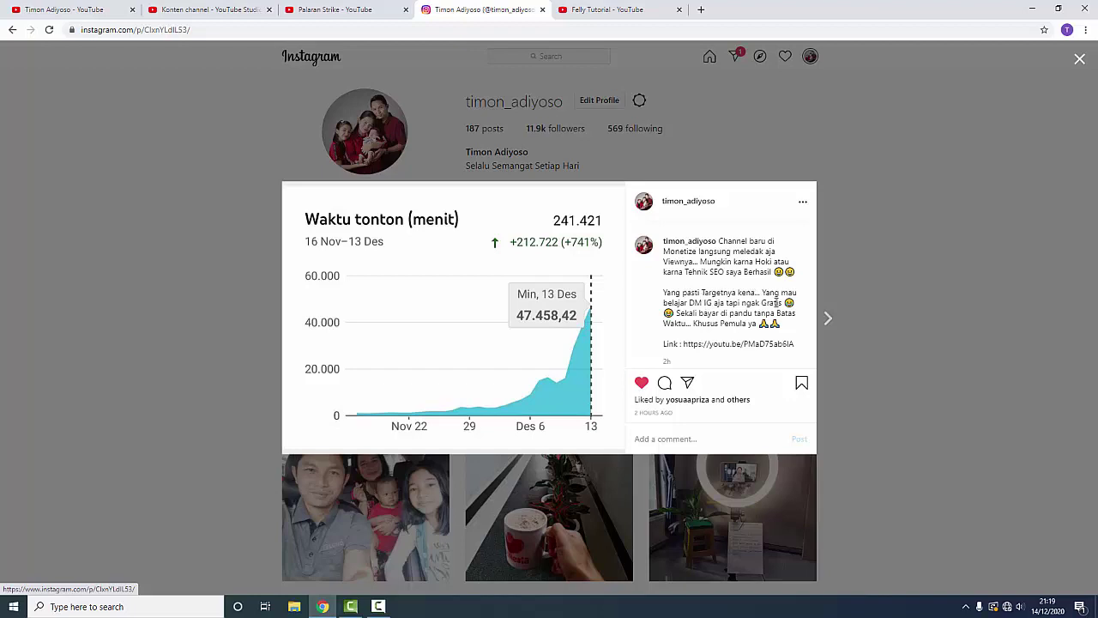
Close the Instagram post and browse the uploads on the Palaran Strike channel's public videos page
{"action": "left_click", "coordinate": [163, 273]}
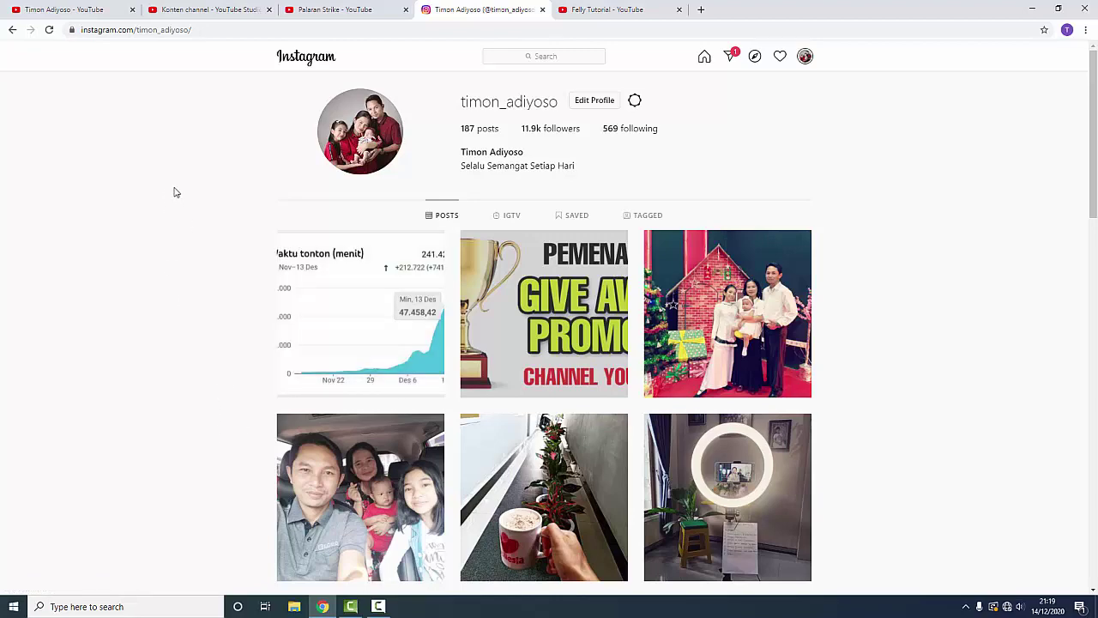
{"action": "left_click", "coordinate": [354, 10]}
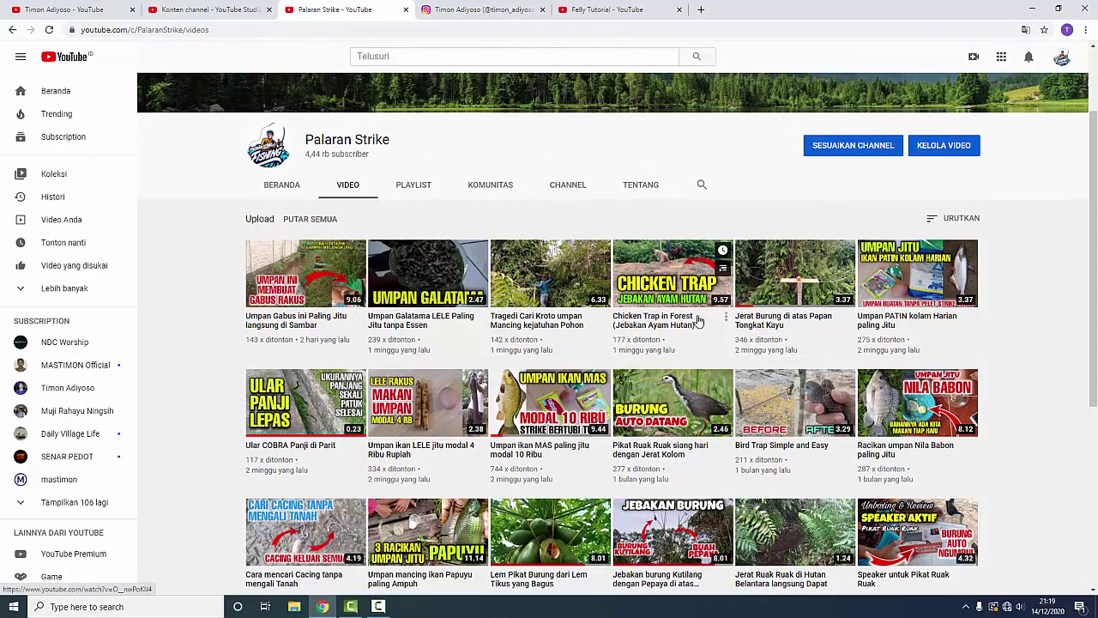
{"action": "scroll", "coordinate": [722, 356], "scroll_direction": "down", "scroll_amount": 3}
{"action": "scroll", "coordinate": [722, 348], "scroll_direction": "up", "scroll_amount": 2}
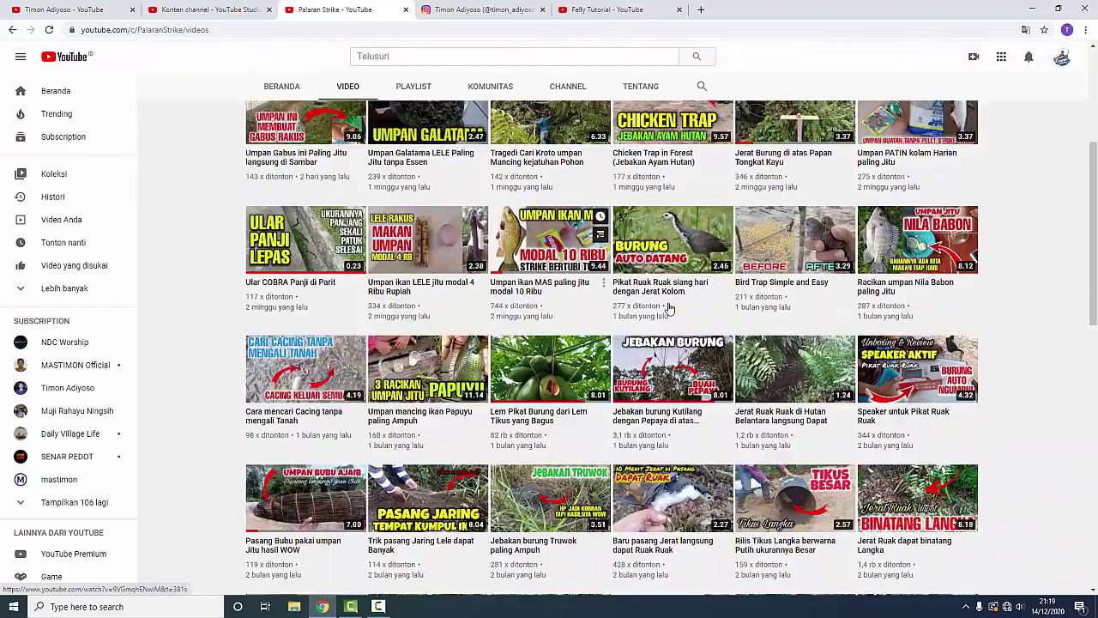
{"action": "scroll", "coordinate": [434, 292], "scroll_direction": "up", "scroll_amount": 3}
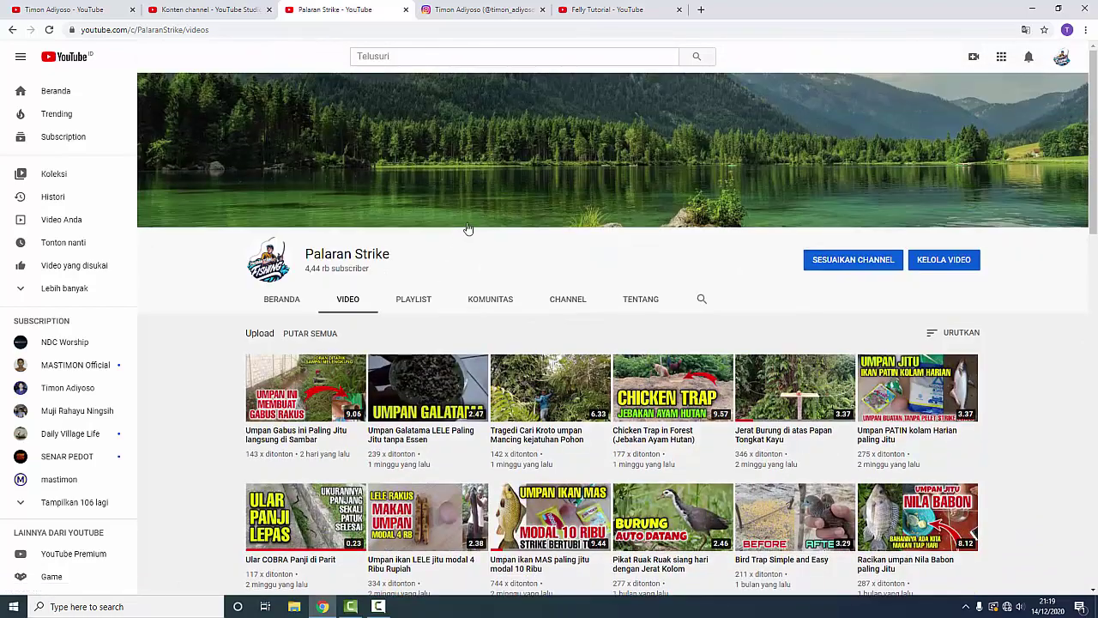
Switch to the Felly Tutorial channel, browse its home page, highlight its subscriber count, and view its uploaded videos
{"action": "left_click", "coordinate": [606, 10]}
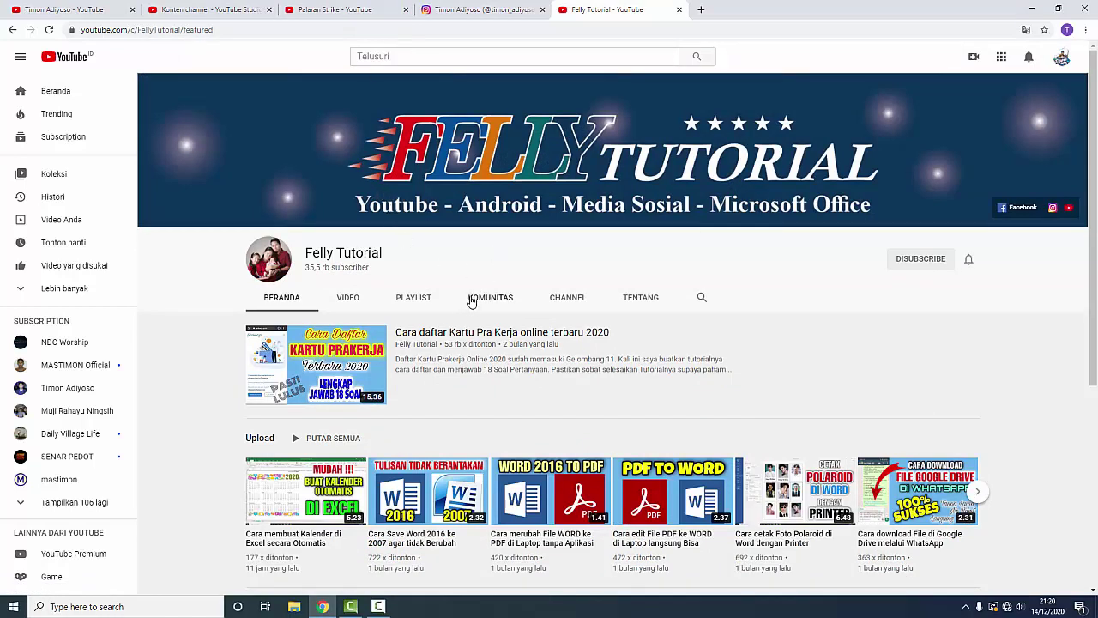
{"action": "scroll", "coordinate": [402, 341], "scroll_direction": "down", "scroll_amount": 2}
{"action": "scroll", "coordinate": [386, 360], "scroll_direction": "down", "scroll_amount": 2}
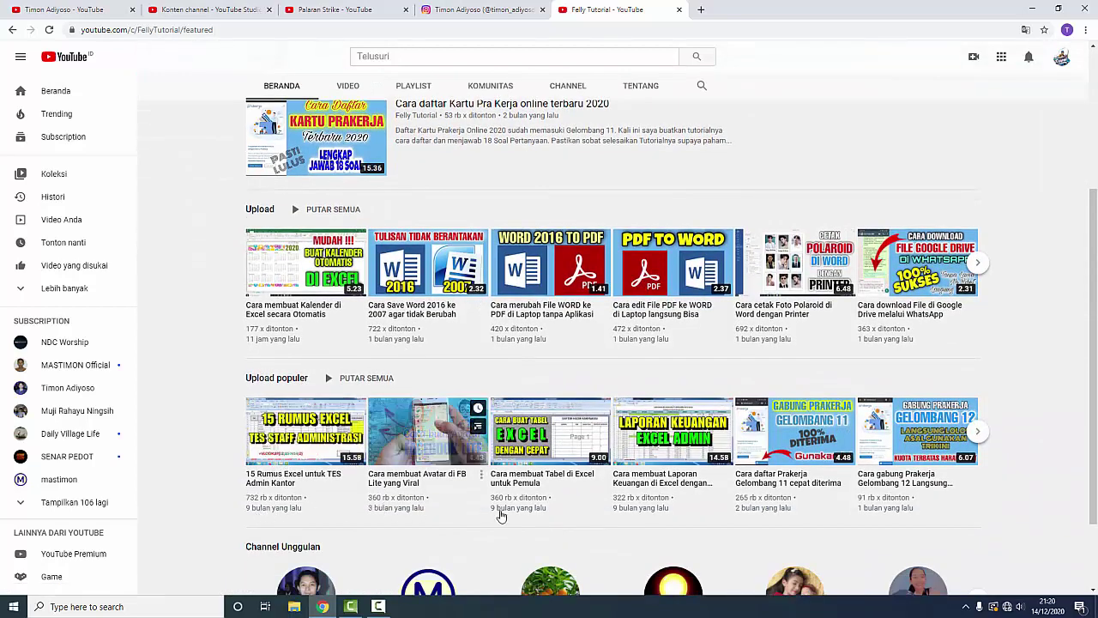
{"action": "scroll", "coordinate": [665, 497], "scroll_direction": "up", "scroll_amount": 3}
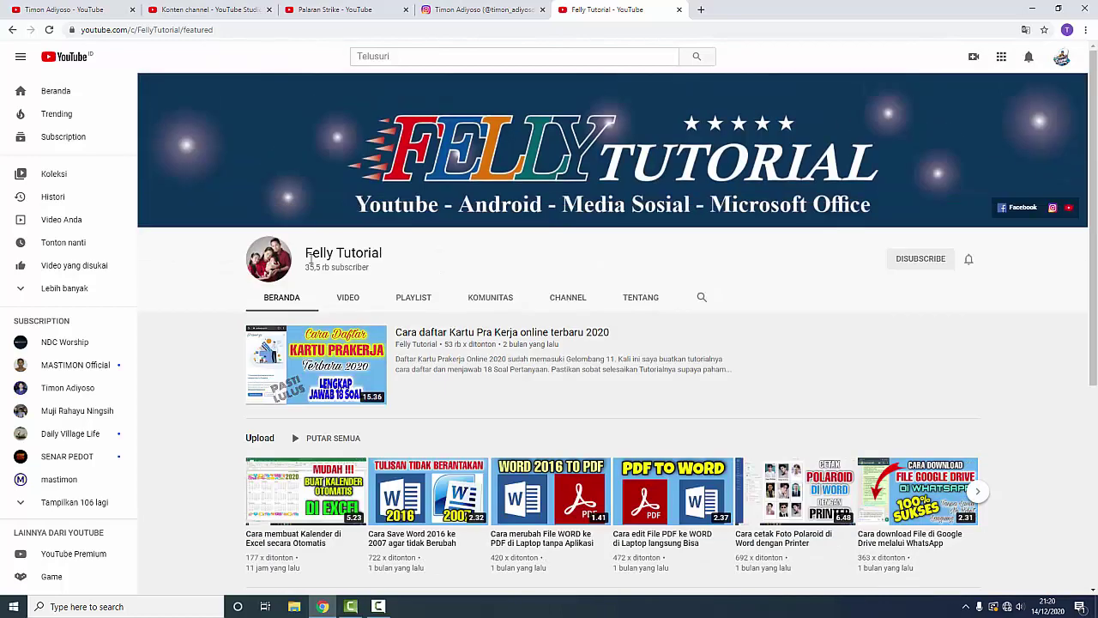
{"action": "left_click_drag", "start_coordinate": [308, 267], "coordinate": [325, 277]}
{"action": "left_click", "coordinate": [344, 298]}
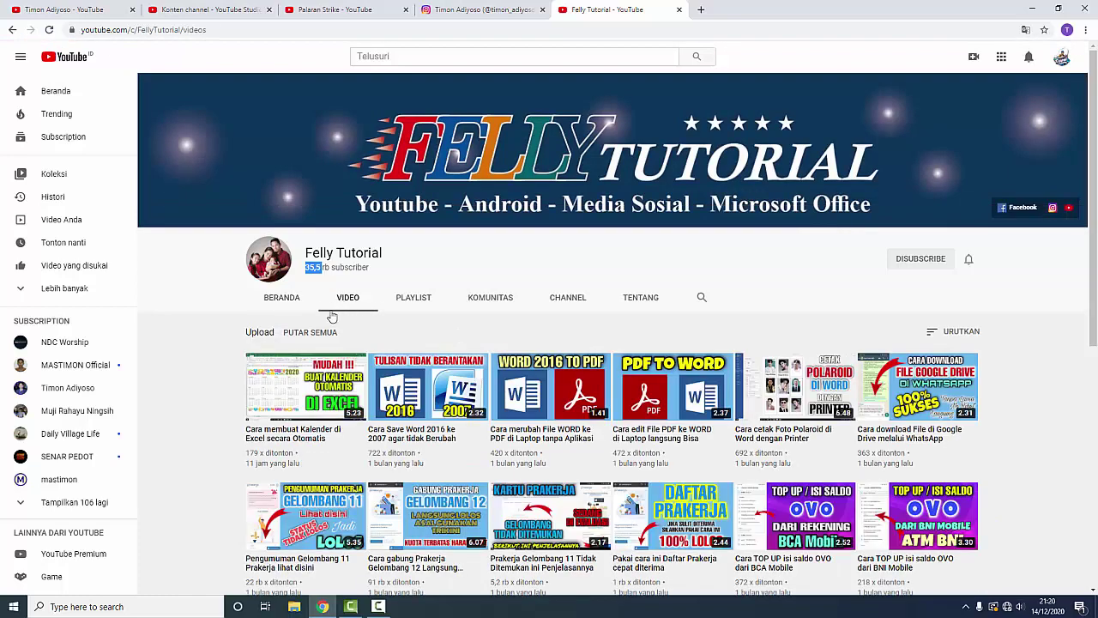
{"action": "scroll", "coordinate": [532, 352], "scroll_direction": "down", "scroll_amount": 2}
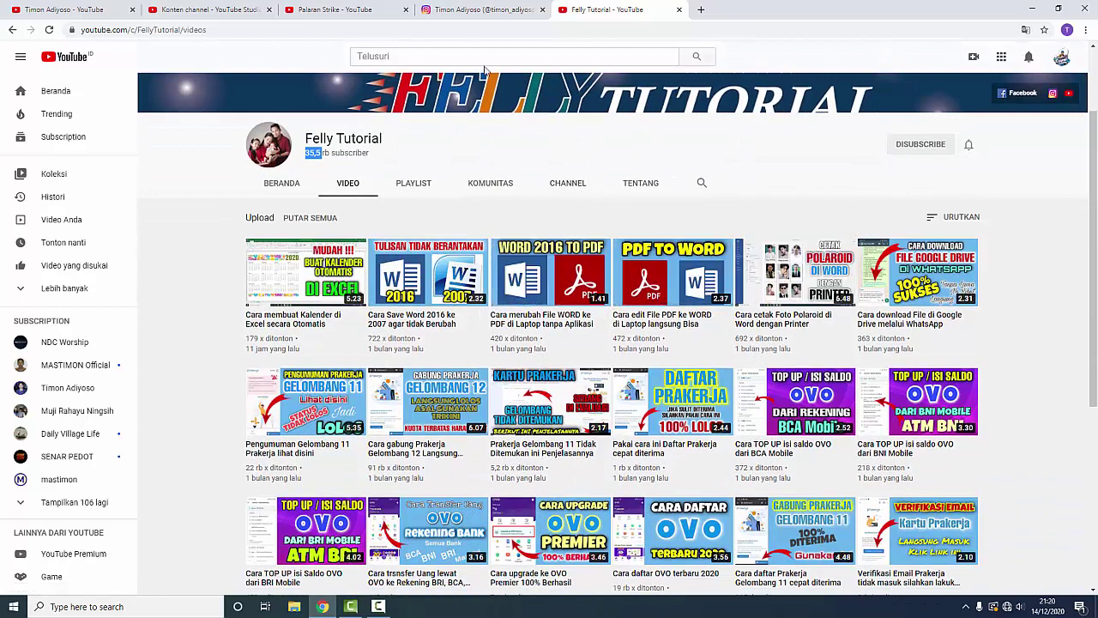
Return to YouTube Studio and review the Palaran Strike channel's customization layout and branding
{"action": "left_click", "coordinate": [466, 10]}
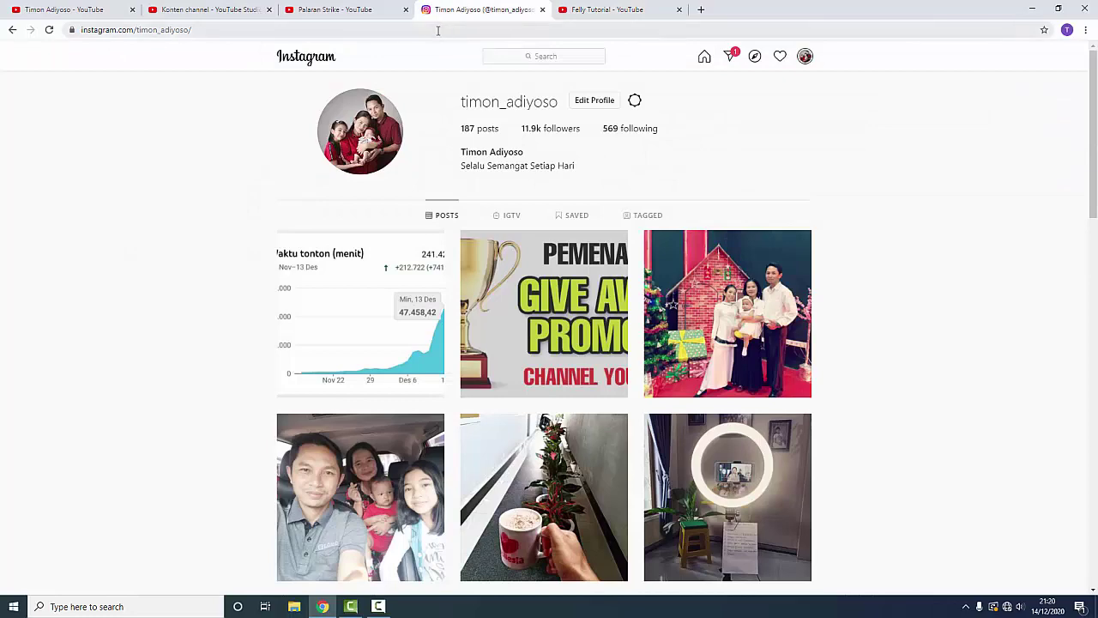
{"action": "left_click", "coordinate": [347, 9]}
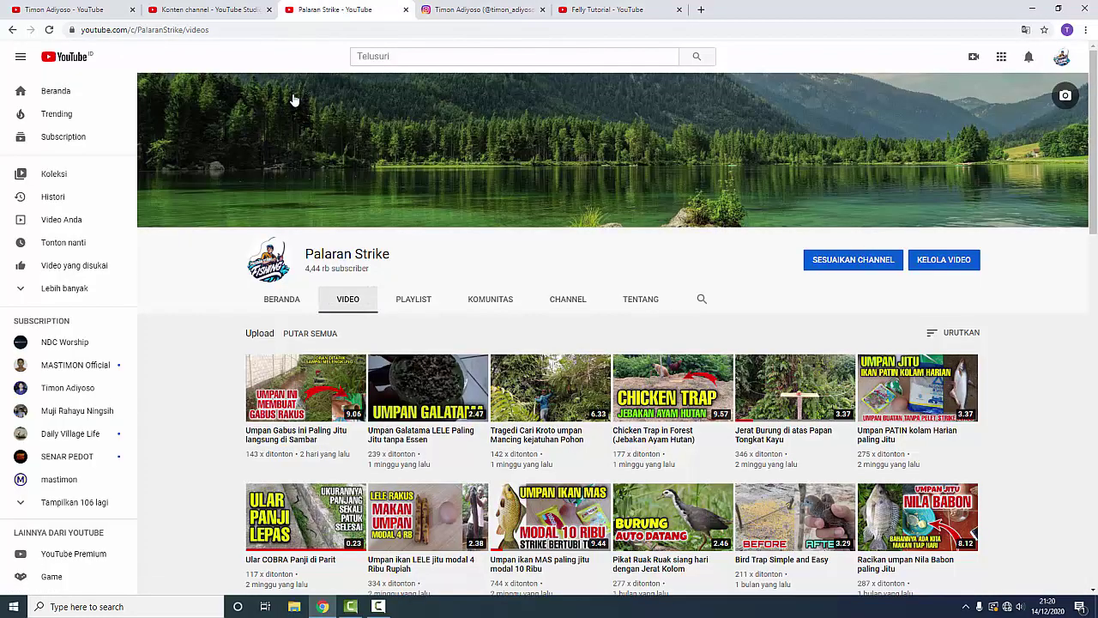
{"action": "left_click", "coordinate": [210, 9]}
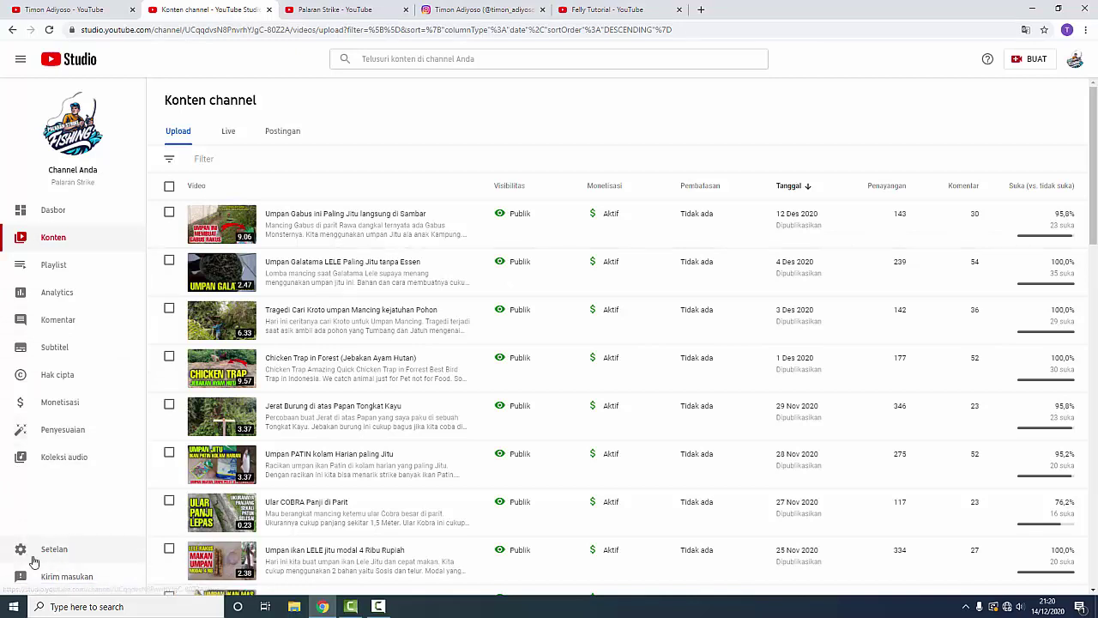
{"action": "left_click", "coordinate": [41, 439]}
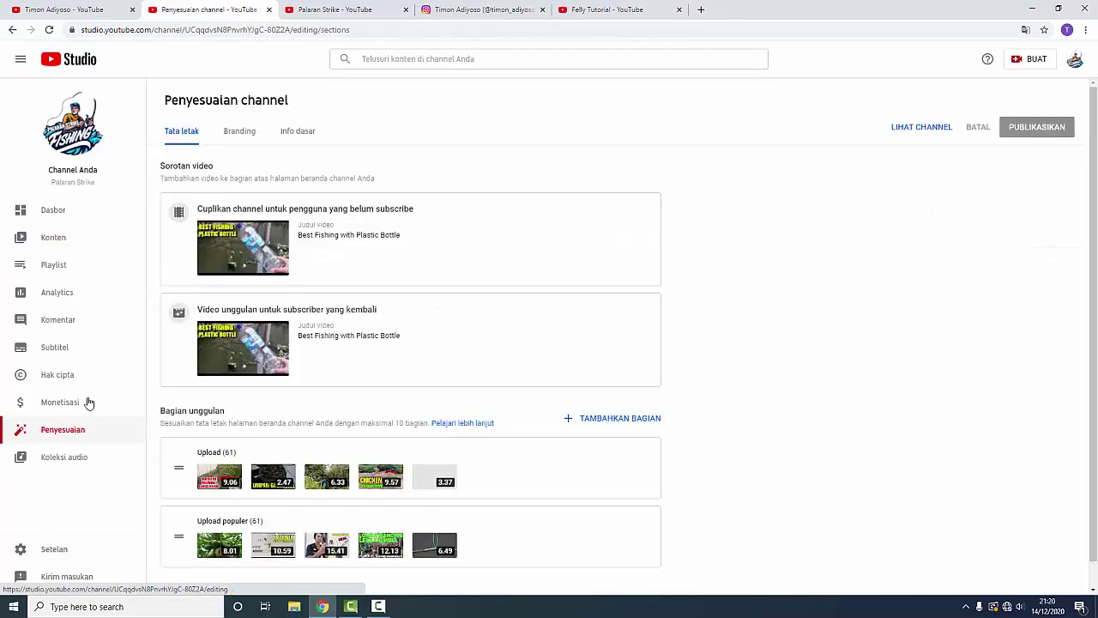
{"action": "scroll", "coordinate": [321, 429], "scroll_direction": "down", "scroll_amount": 1}
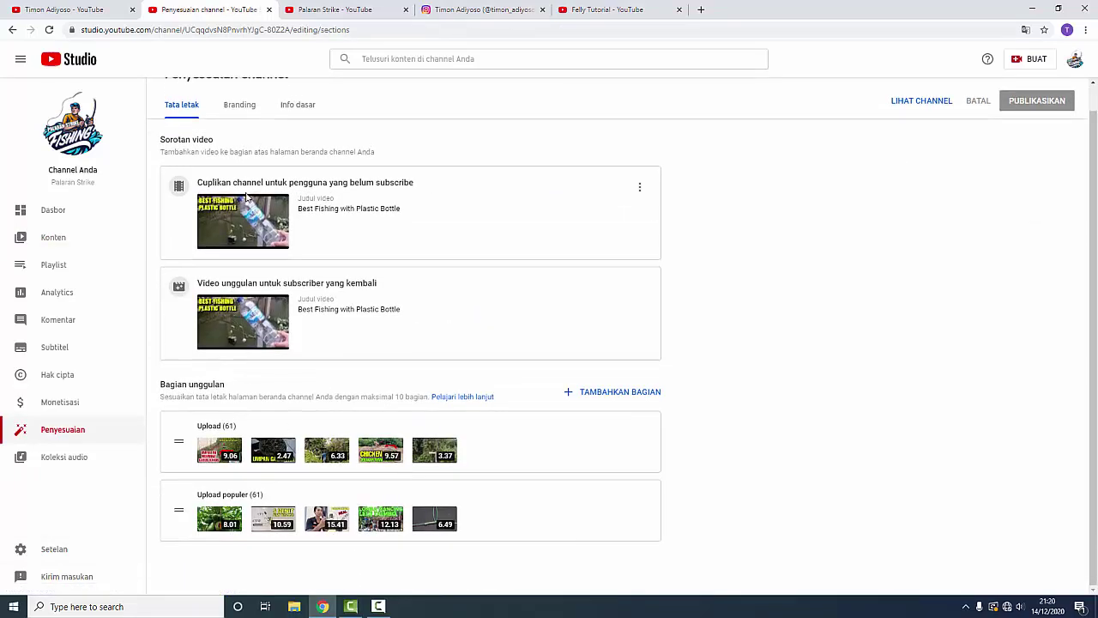
{"action": "left_click", "coordinate": [242, 105]}
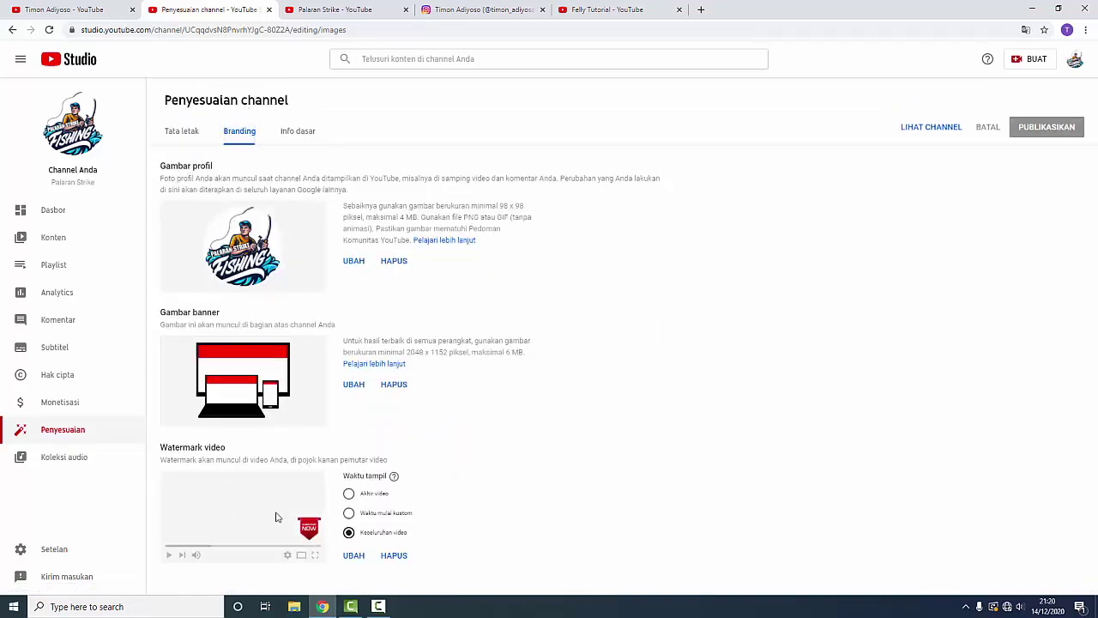
Review the channel's basic info, highlighting its description and its custom URL
{"action": "left_click", "coordinate": [298, 134]}
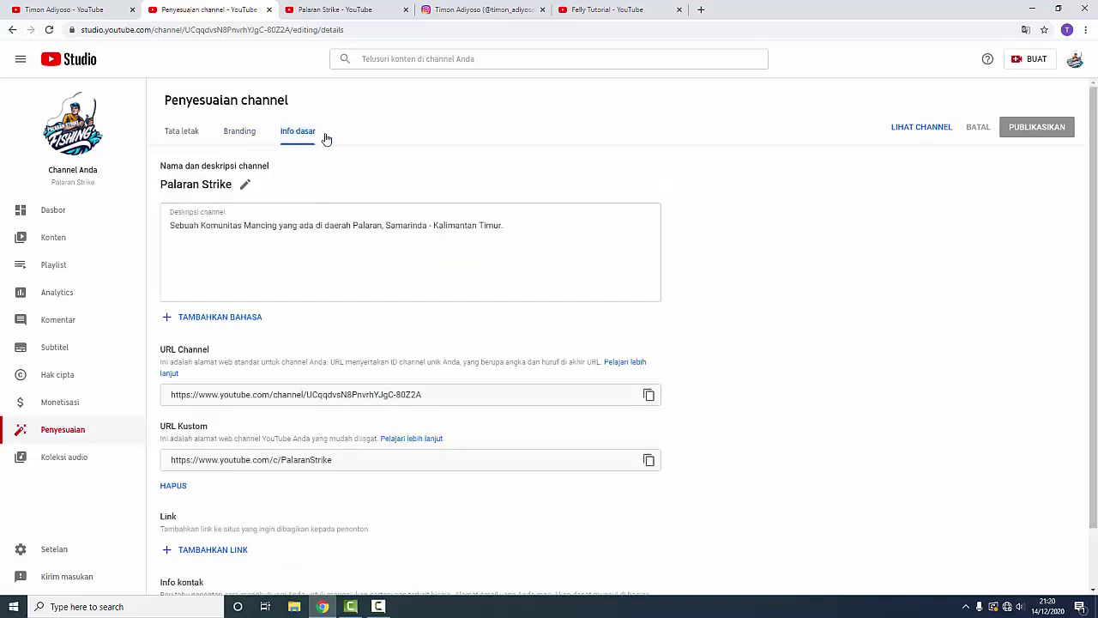
{"action": "left_click_drag", "start_coordinate": [172, 224], "coordinate": [496, 273]}
{"action": "scroll", "coordinate": [181, 433], "scroll_direction": "down", "scroll_amount": 1}
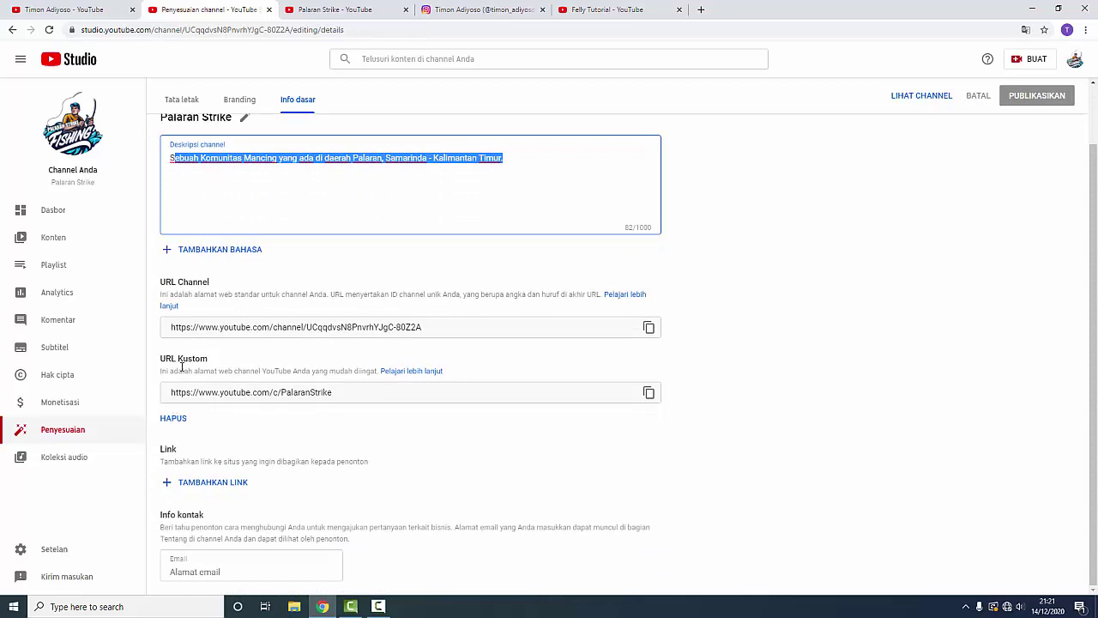
{"action": "left_click_drag", "start_coordinate": [338, 392], "coordinate": [170, 393]}
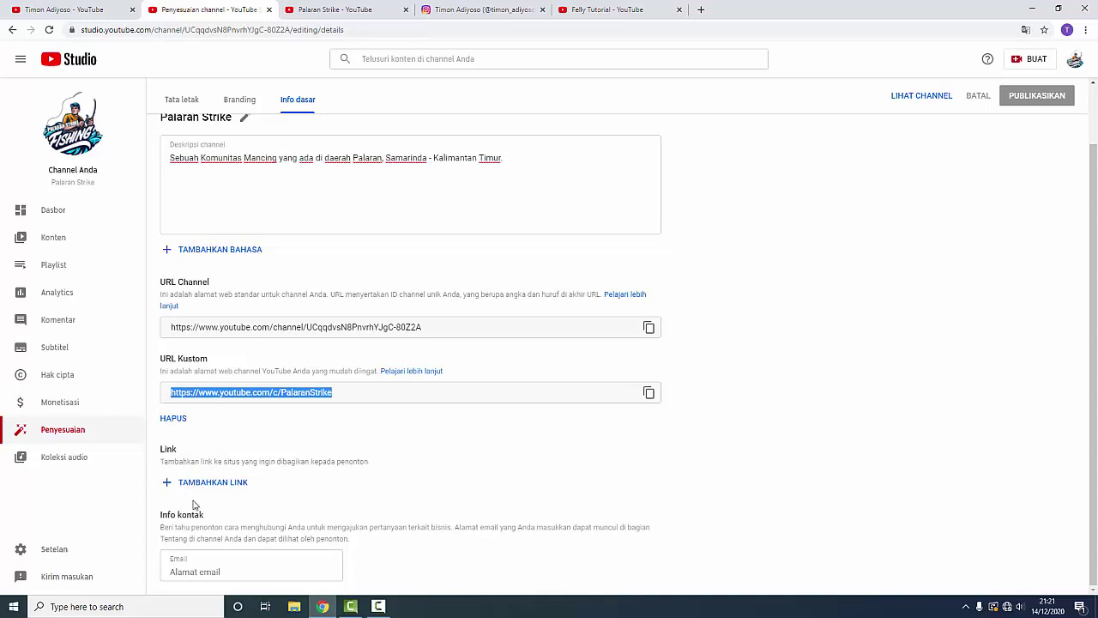
{"action": "scroll", "coordinate": [193, 505], "scroll_direction": "up", "scroll_amount": 1}
Open the Studio settings and review the channel's country of residence and keywords
{"action": "left_click", "coordinate": [42, 552]}
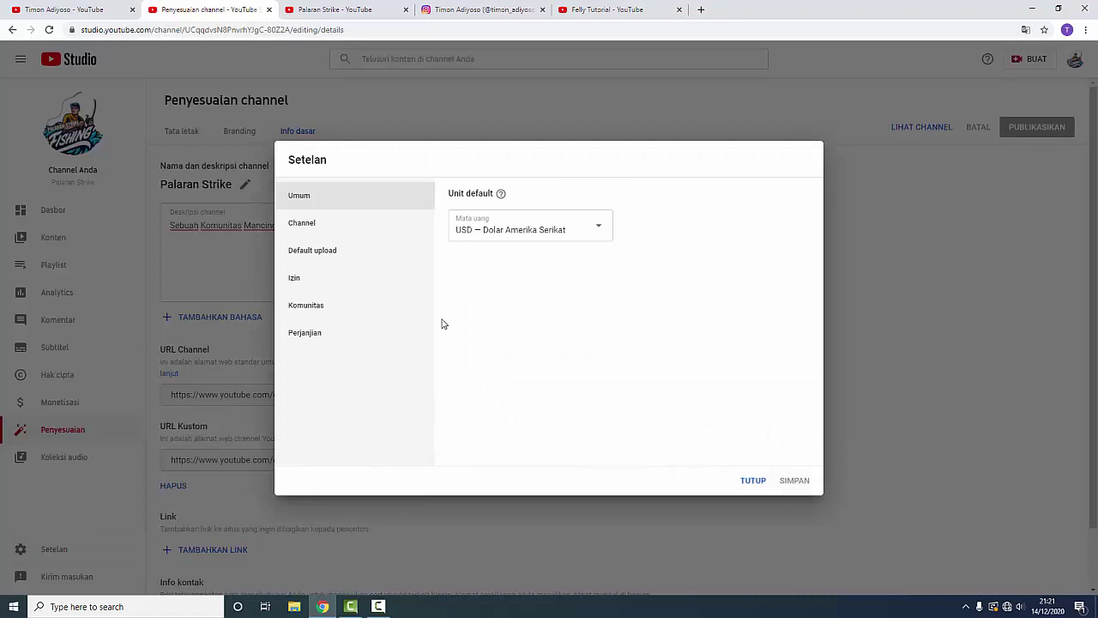
{"action": "left_click", "coordinate": [305, 225]}
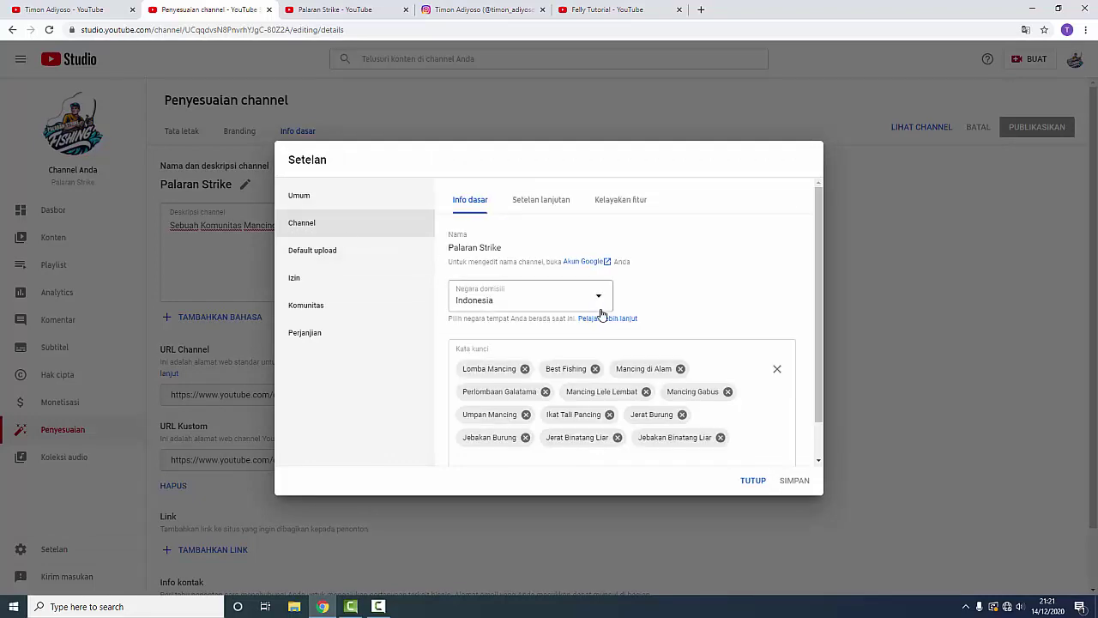
{"action": "scroll", "coordinate": [601, 316], "scroll_direction": "down", "scroll_amount": 1}
{"action": "scroll", "coordinate": [625, 325], "scroll_direction": "up", "scroll_amount": 1}
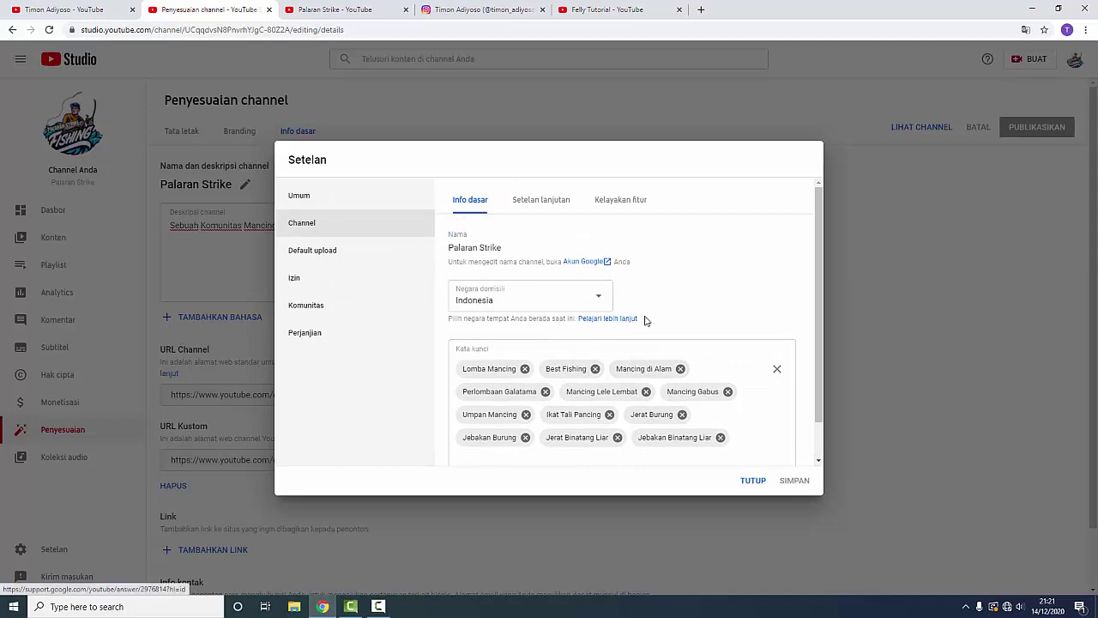
{"action": "scroll", "coordinate": [648, 322], "scroll_direction": "down", "scroll_amount": 1}
{"action": "scroll", "coordinate": [555, 417], "scroll_direction": "up", "scroll_amount": 1}
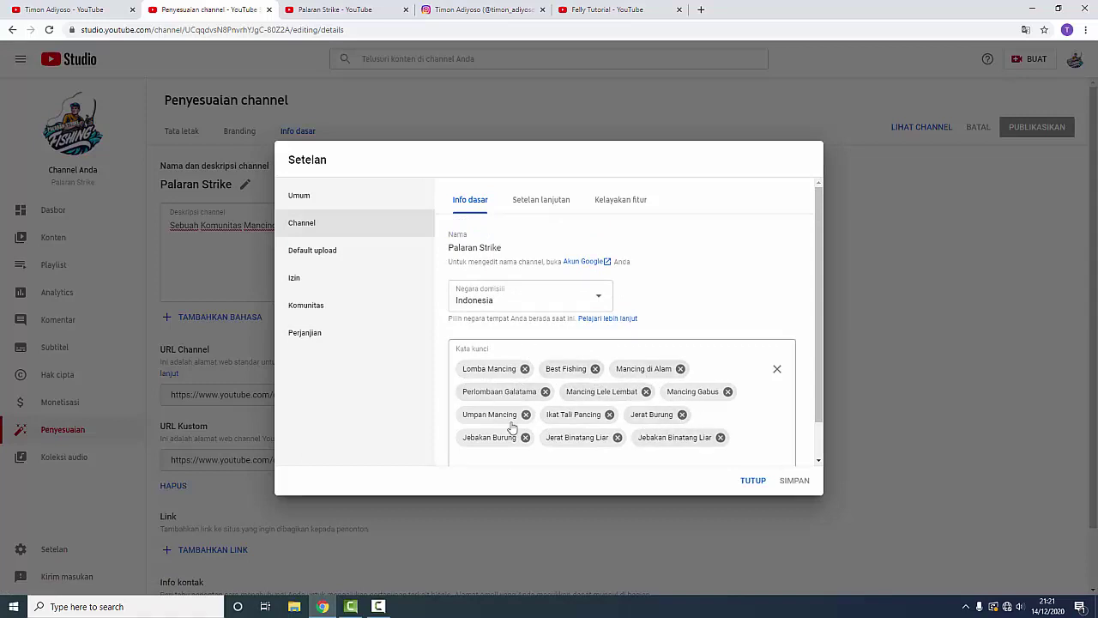
{"action": "left_click_drag", "start_coordinate": [573, 412], "coordinate": [470, 259]}
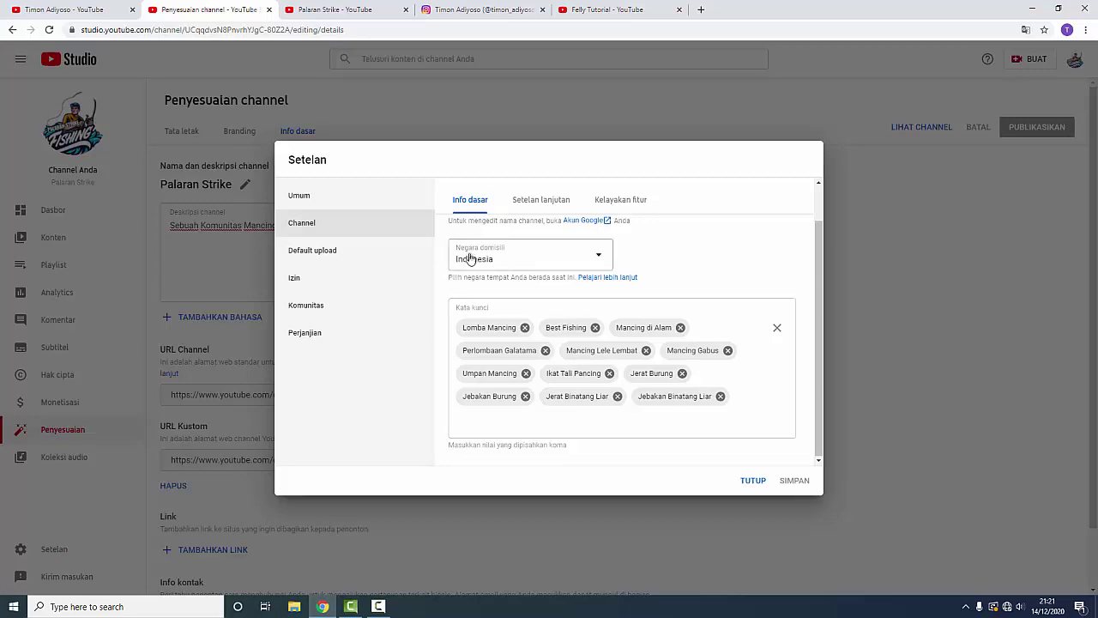
Check the channel's advanced settings, including audience and subscriber count options, and view its feature eligibility
{"action": "left_click", "coordinate": [565, 203]}
{"action": "scroll", "coordinate": [506, 360], "scroll_direction": "down", "scroll_amount": 3}
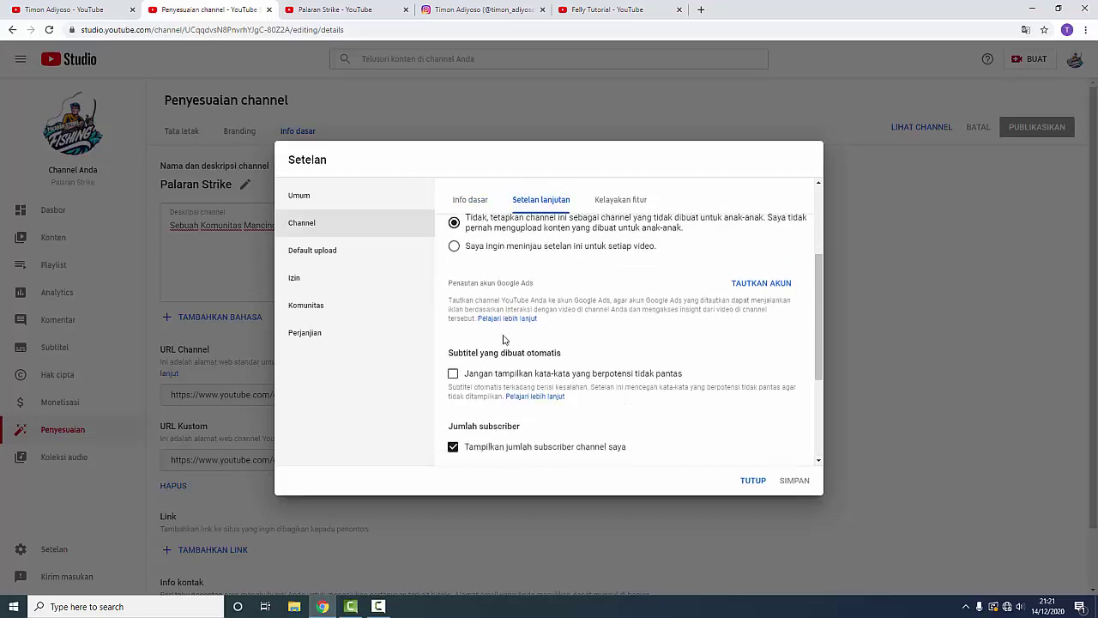
{"action": "scroll", "coordinate": [506, 283], "scroll_direction": "up", "scroll_amount": 1}
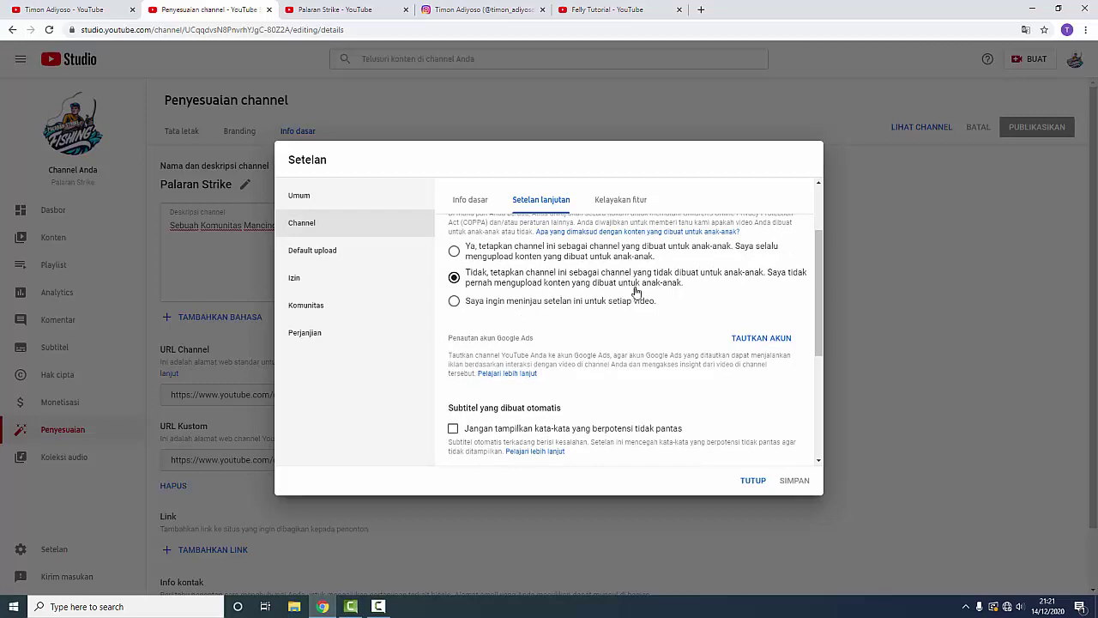
{"action": "scroll", "coordinate": [622, 344], "scroll_direction": "down", "scroll_amount": 4}
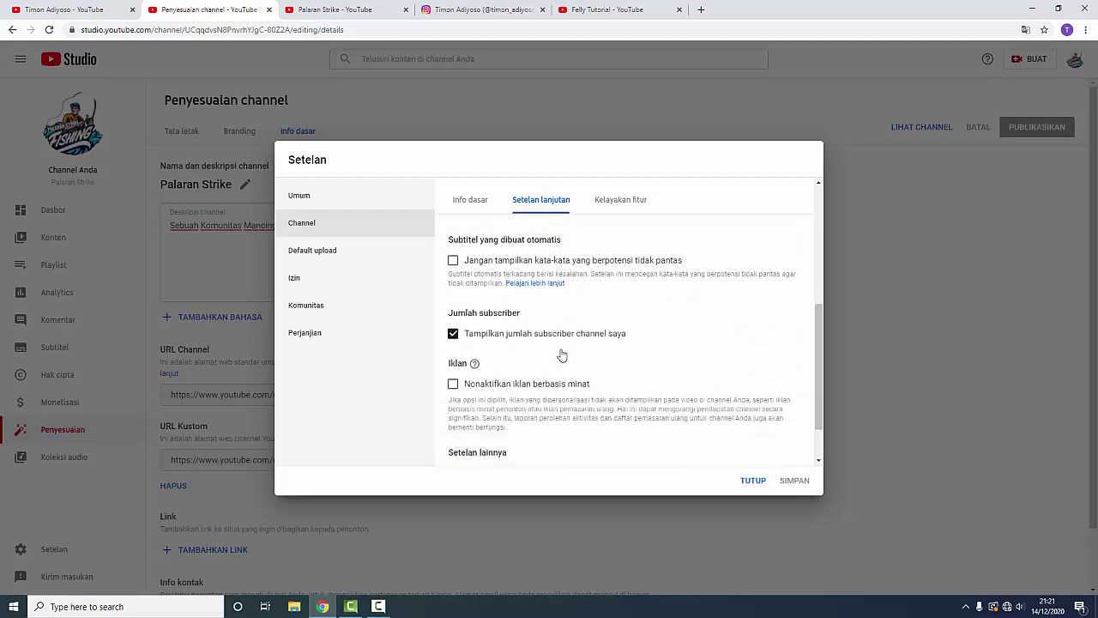
{"action": "left_click", "coordinate": [624, 200]}
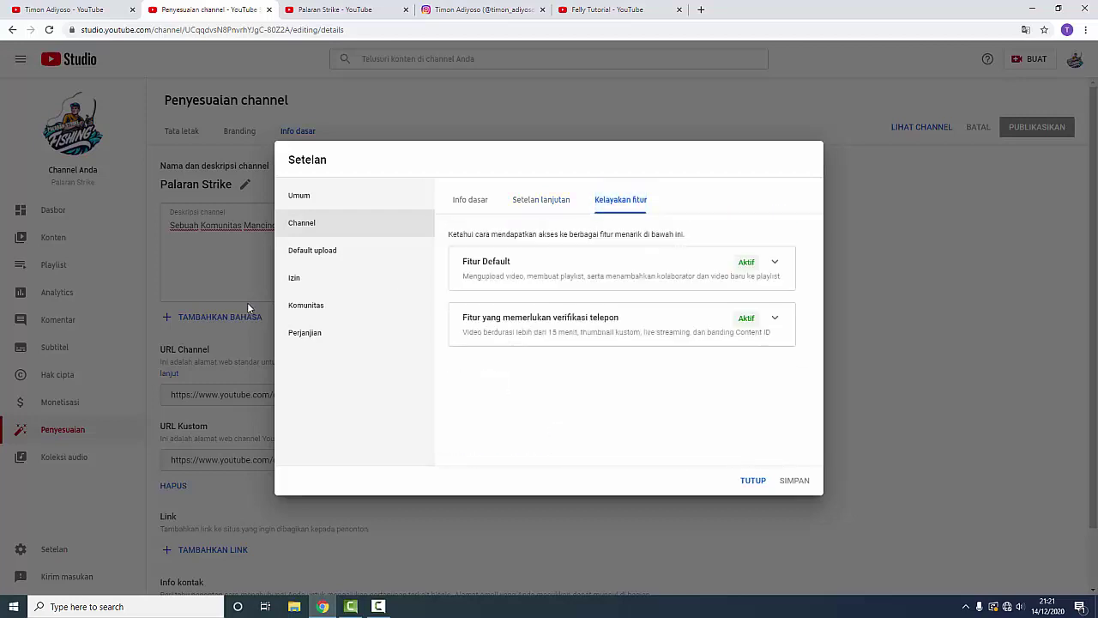
Review the upload defaults for description, visibility and tags, and view the channel's permissions
{"action": "left_click", "coordinate": [324, 249]}
{"action": "scroll", "coordinate": [531, 291], "scroll_direction": "down", "scroll_amount": 2}
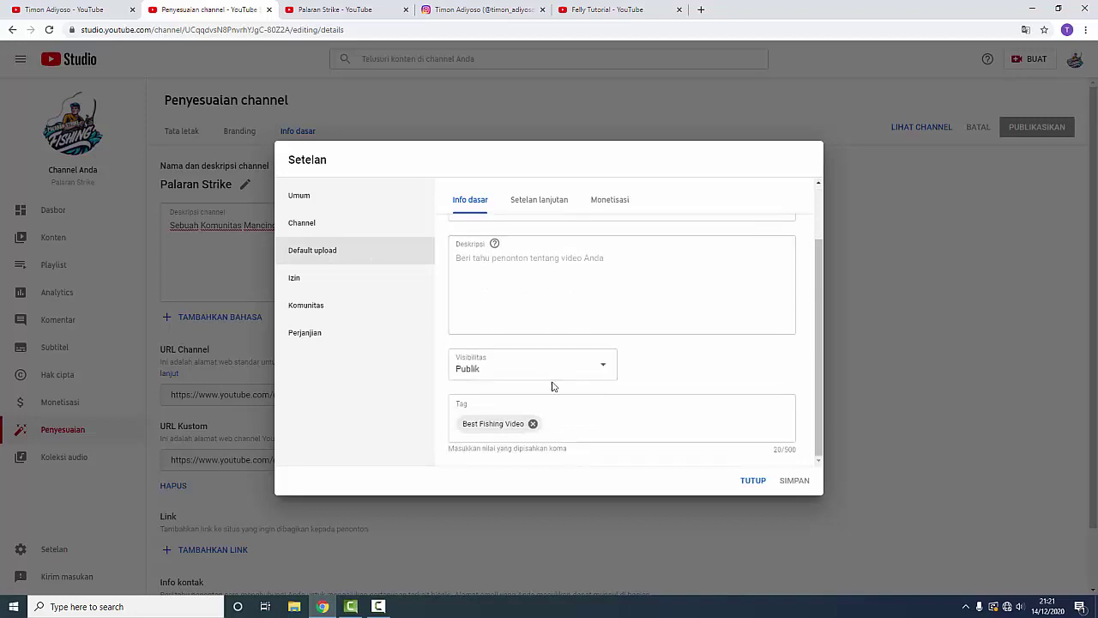
{"action": "left_click", "coordinate": [307, 283]}
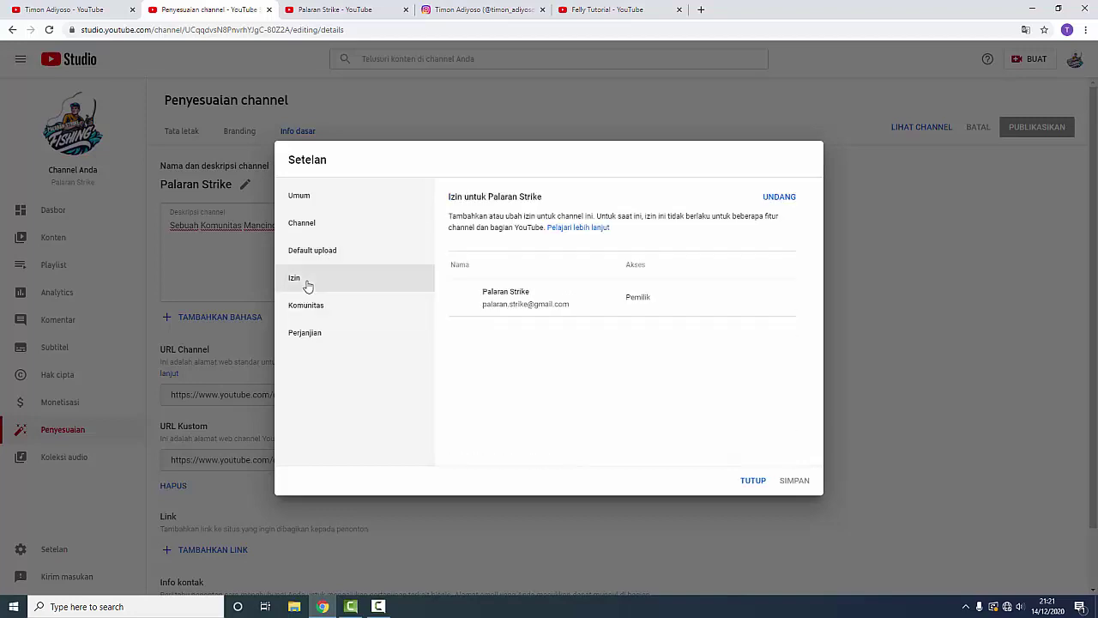
Inspect the community automated filters, including the blocked words field, and close the settings without saving
{"action": "left_click", "coordinate": [333, 309]}
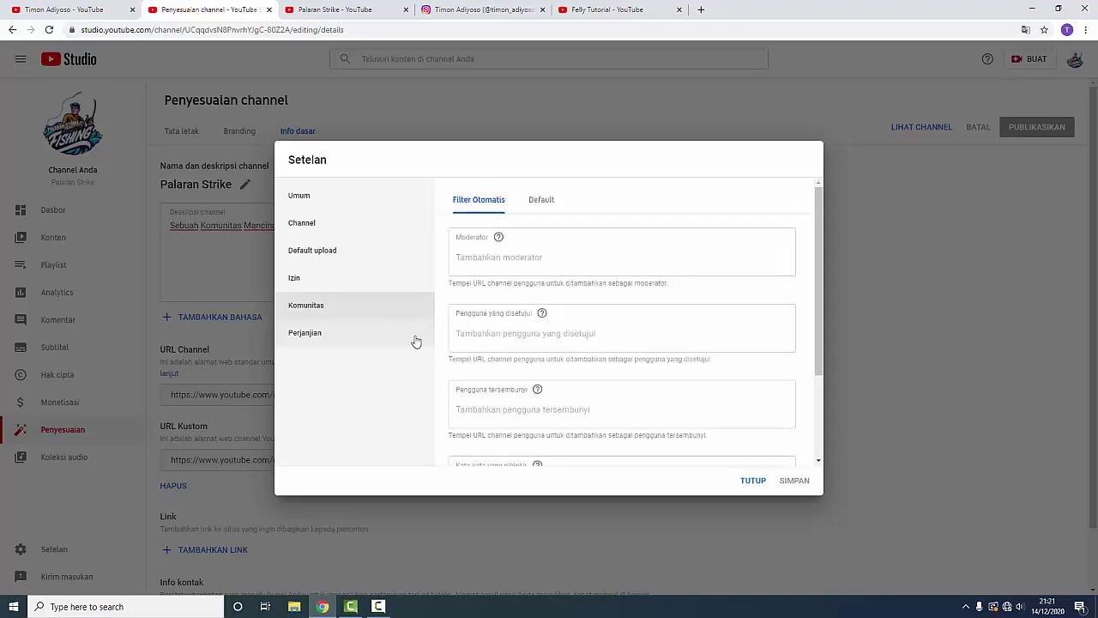
{"action": "scroll", "coordinate": [620, 357], "scroll_direction": "down", "scroll_amount": 3}
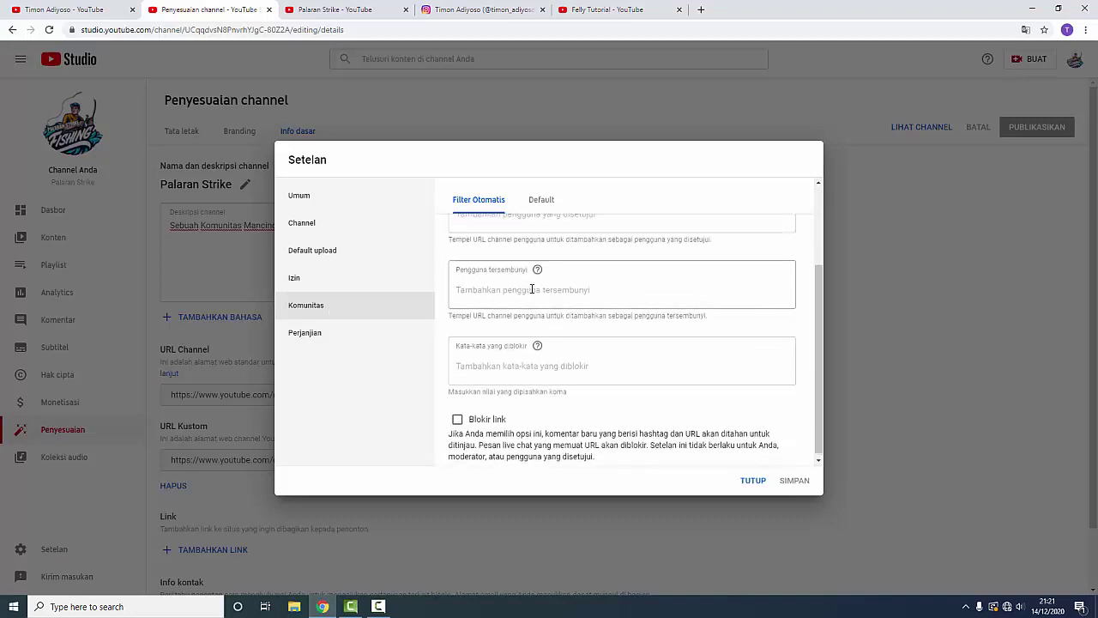
{"action": "scroll", "coordinate": [523, 312], "scroll_direction": "up", "scroll_amount": 1}
{"action": "left_click", "coordinate": [471, 420]}
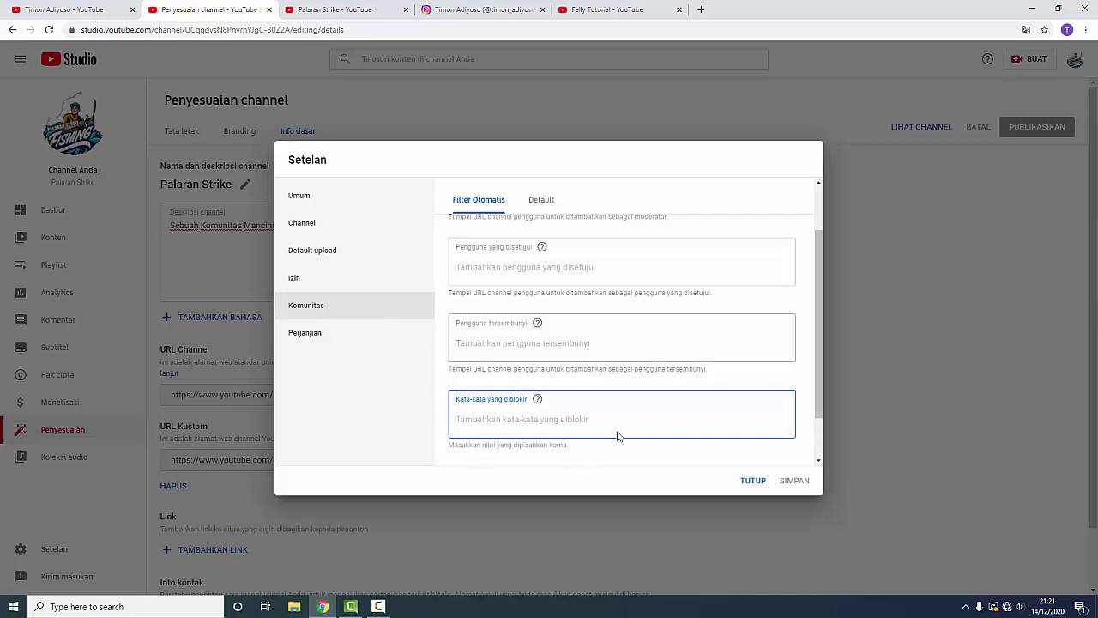
{"action": "left_click", "coordinate": [754, 481]}
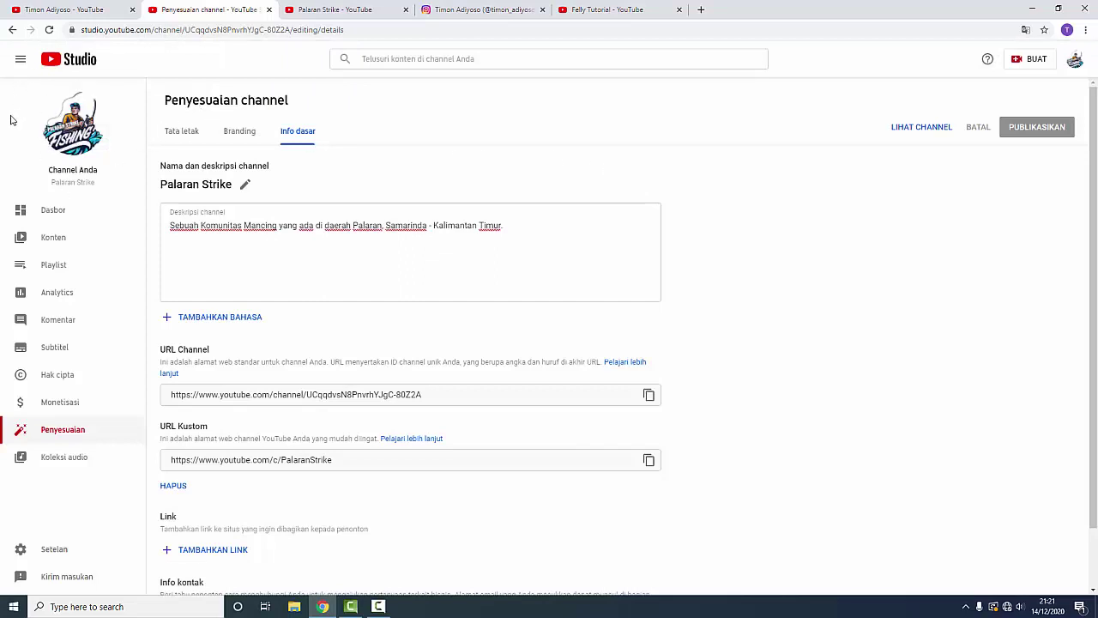
View the channel dashboard and return to the channel's content list
{"action": "left_click", "coordinate": [55, 210]}
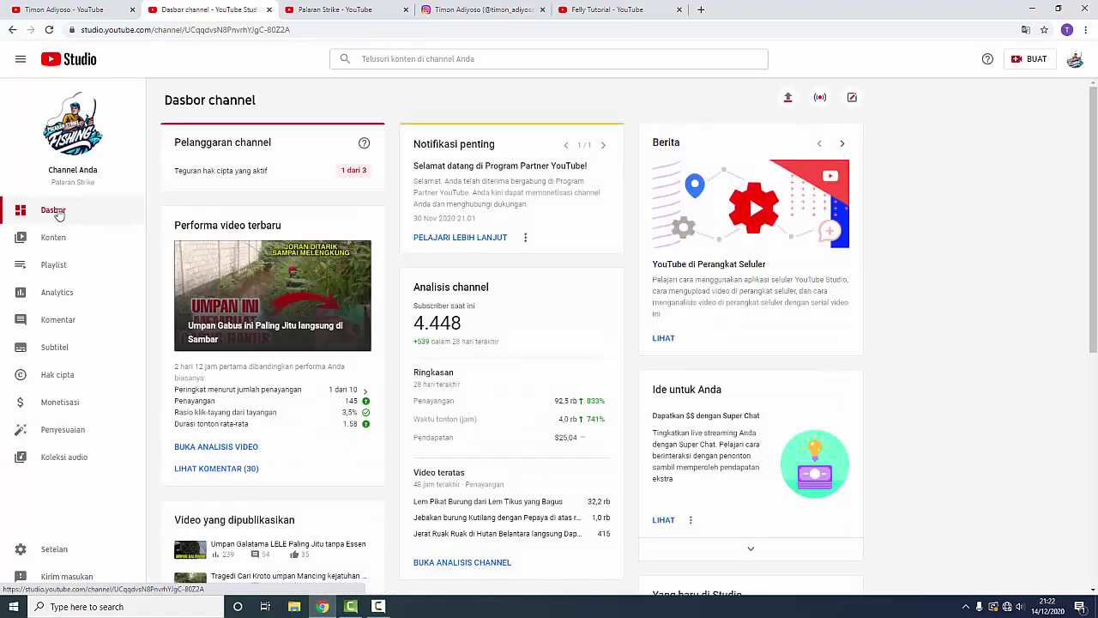
{"action": "left_click", "coordinate": [66, 245]}
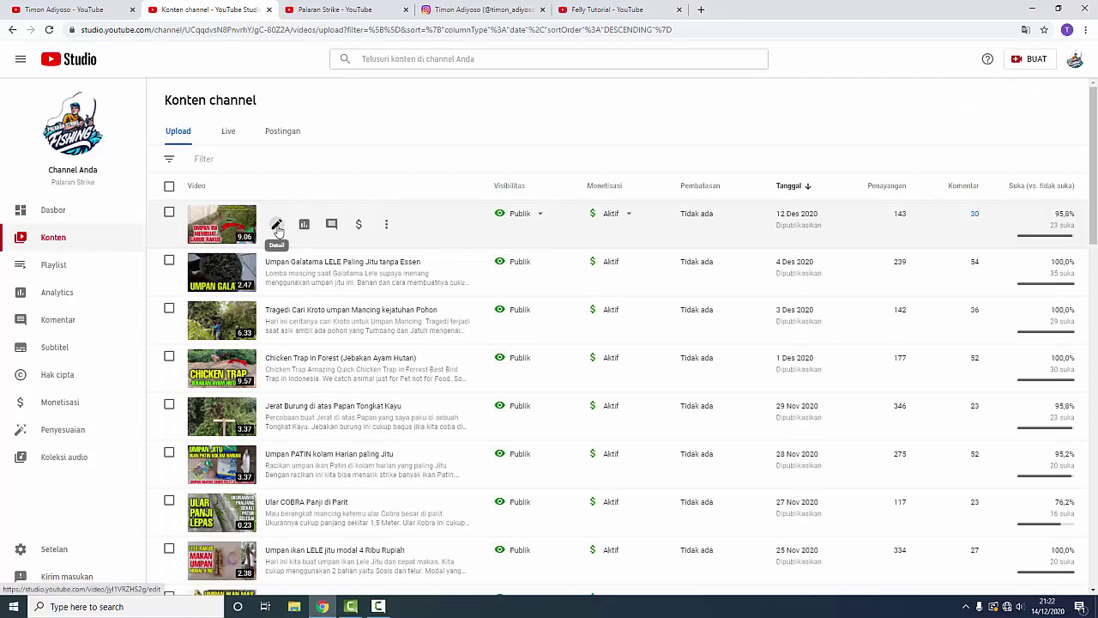
Review the details of the "Umpan Gabus ini Paling Jitu langsung di Sambar" video, including its thumbnail, playlist, audience setting and tags
{"action": "left_click", "coordinate": [277, 227]}
{"action": "scroll", "coordinate": [290, 403], "scroll_direction": "down", "scroll_amount": 2}
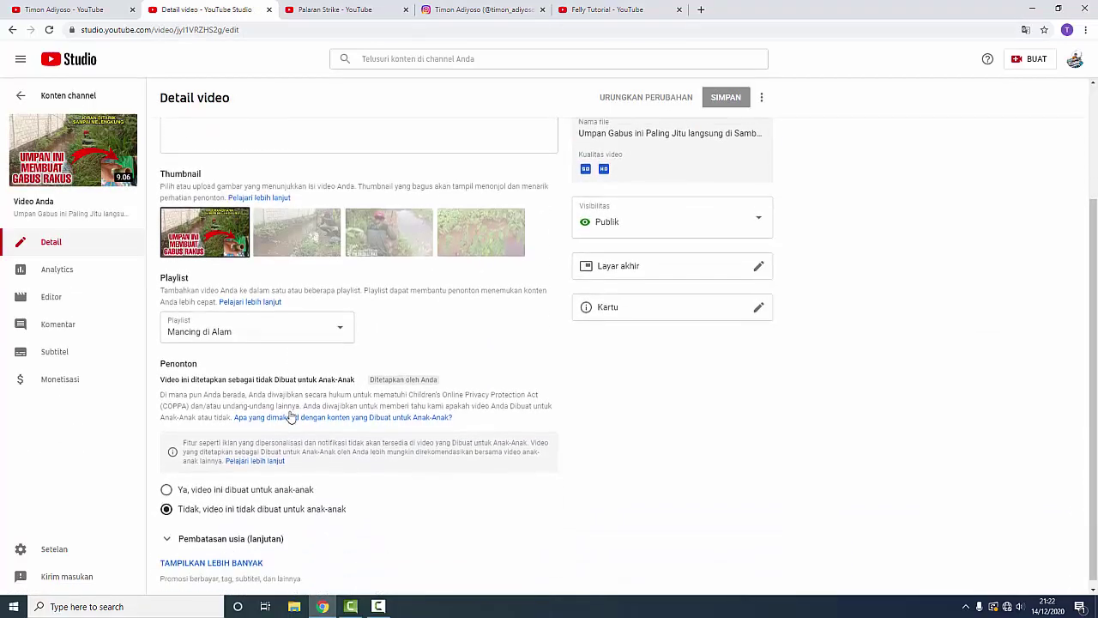
{"action": "scroll", "coordinate": [289, 392], "scroll_direction": "up", "scroll_amount": 2}
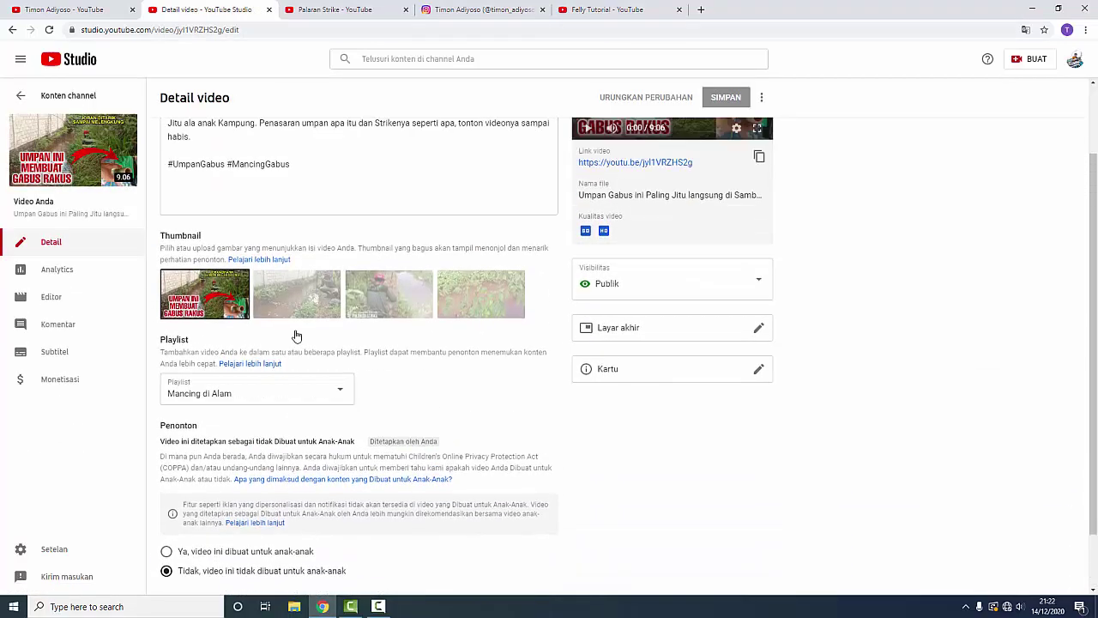
{"action": "scroll", "coordinate": [199, 542], "scroll_direction": "down", "scroll_amount": 2}
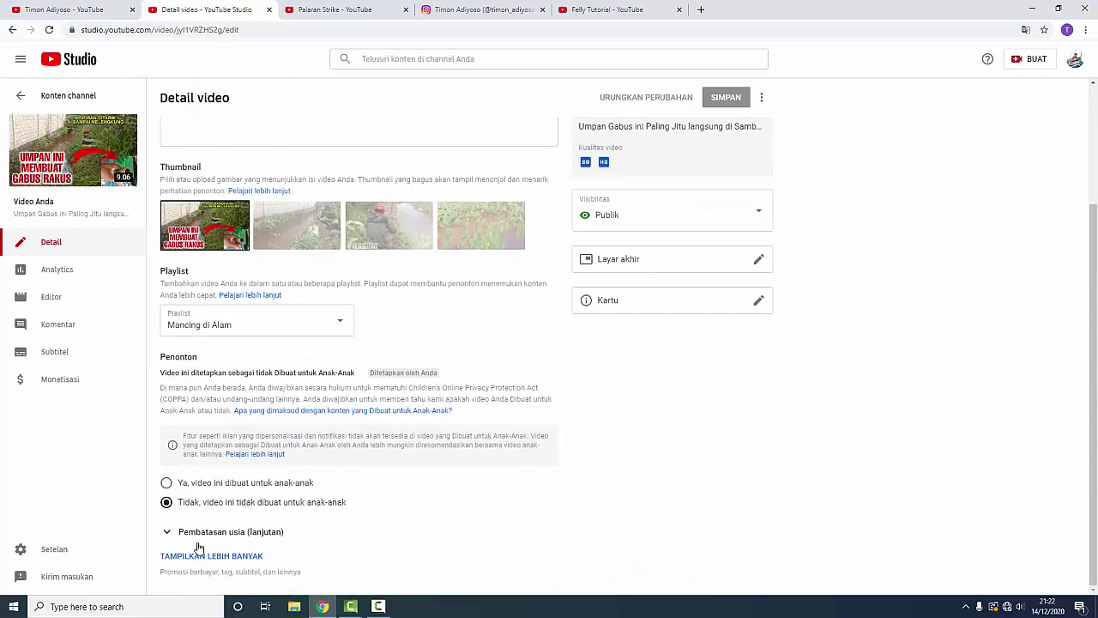
{"action": "left_click", "coordinate": [211, 556]}
{"action": "scroll", "coordinate": [386, 437], "scroll_direction": "down", "scroll_amount": 5}
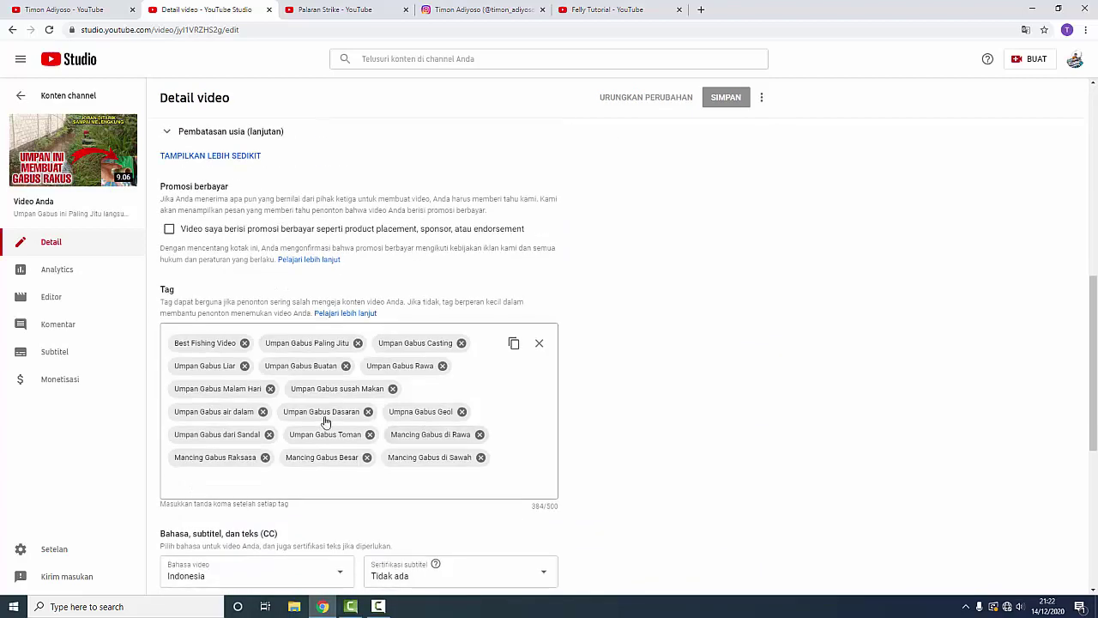
{"action": "scroll", "coordinate": [692, 329], "scroll_direction": "up", "scroll_amount": 4}
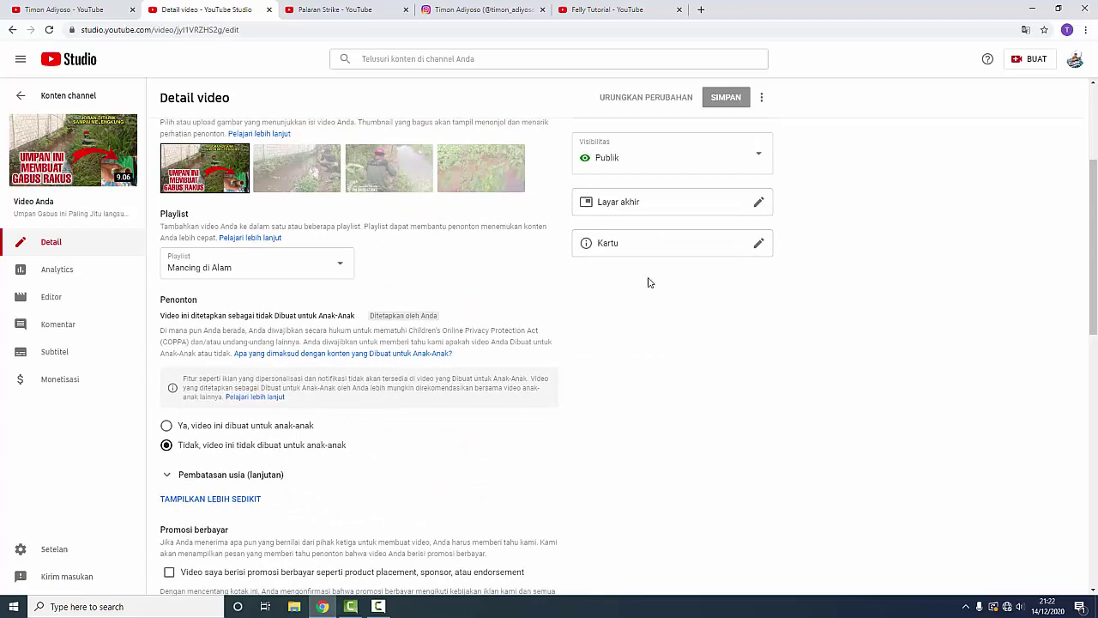
Switch to the public YouTube site and search for "jerat burung" from the home page
{"action": "left_click", "coordinate": [337, 10]}
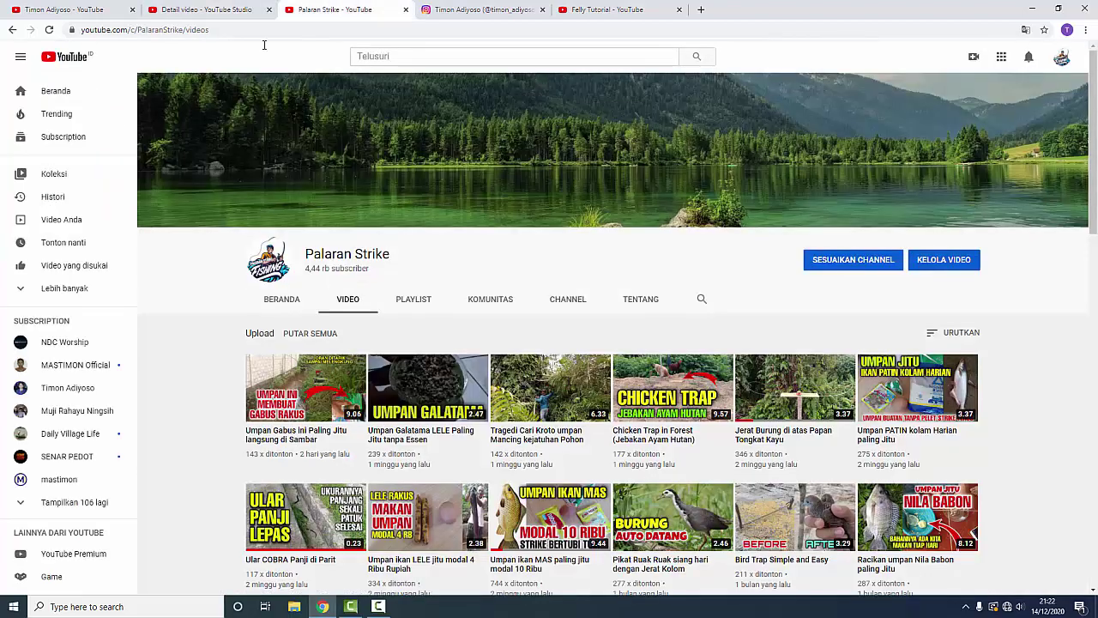
{"action": "left_click", "coordinate": [56, 93]}
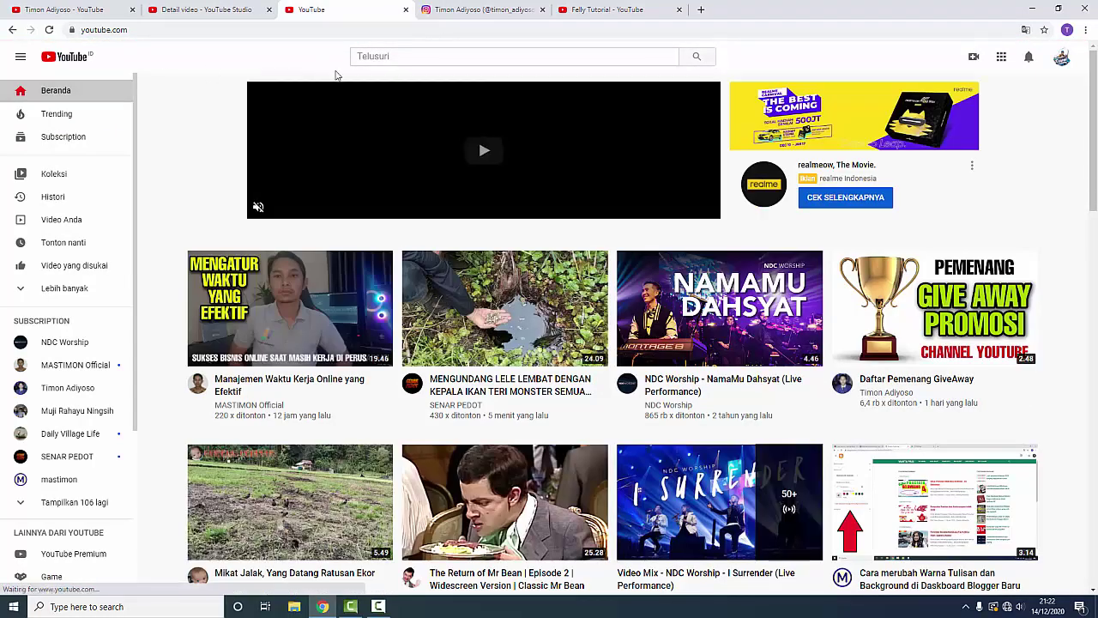
{"action": "left_click", "coordinate": [414, 56]}
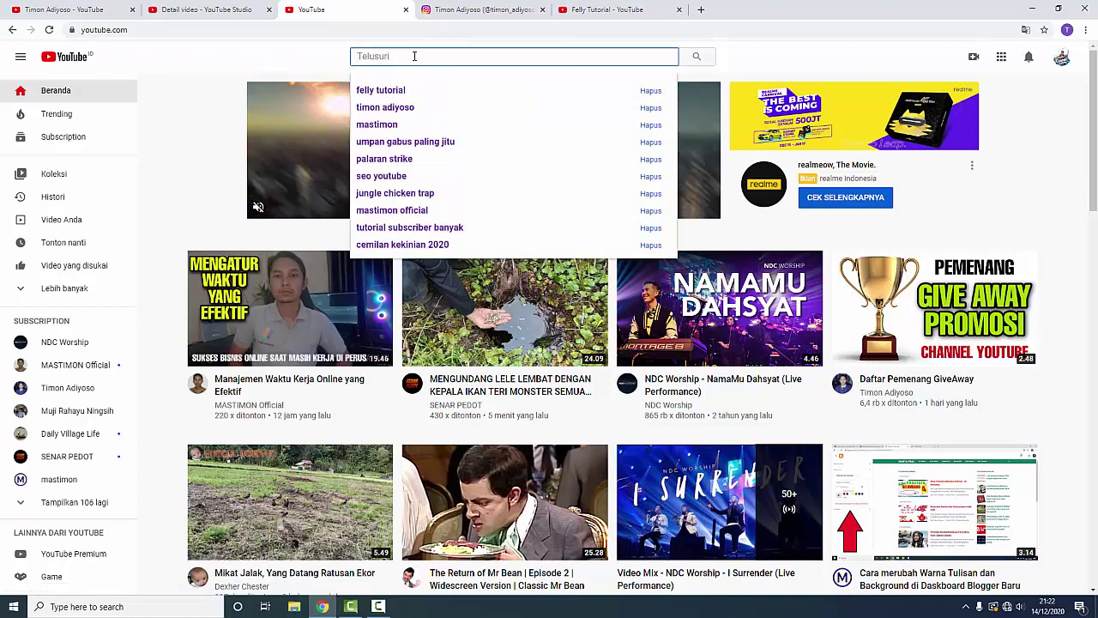
{"action": "type", "text": "jerat"}
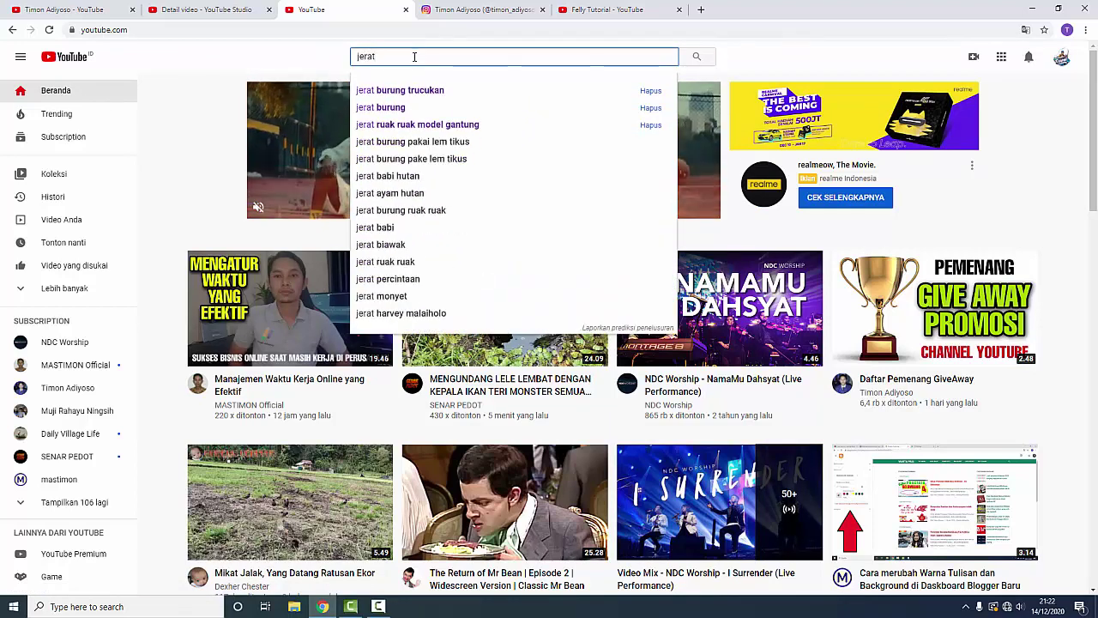
{"action": "left_click", "coordinate": [391, 109]}
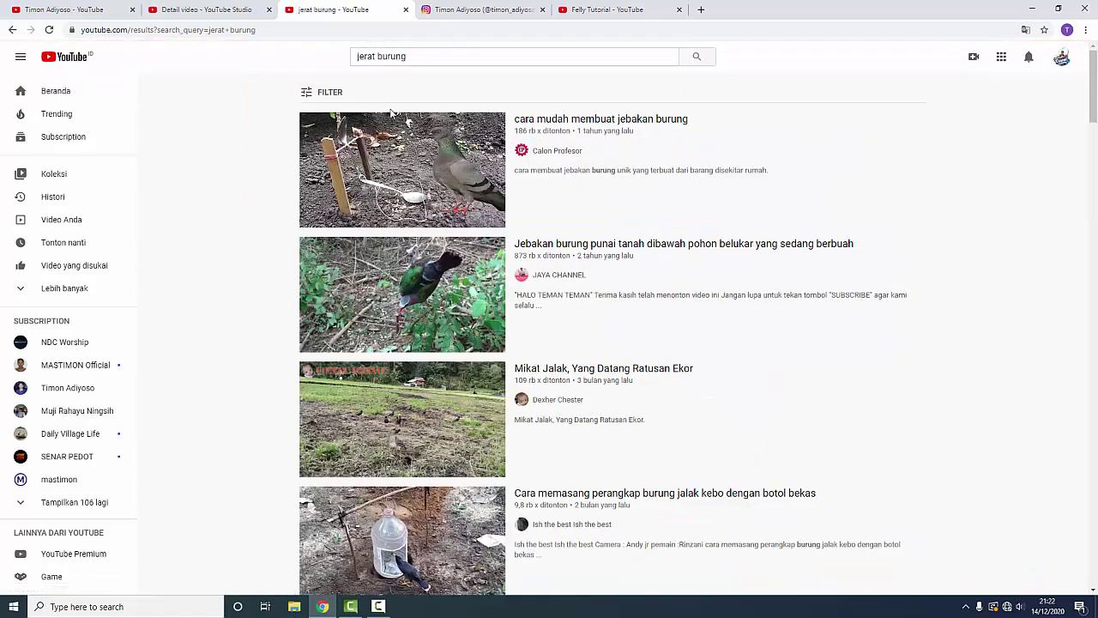
Look through the search results for Palaran Strike's video, and recheck the title on the Studio video details page
{"action": "scroll", "coordinate": [709, 191], "scroll_direction": "down", "scroll_amount": 7}
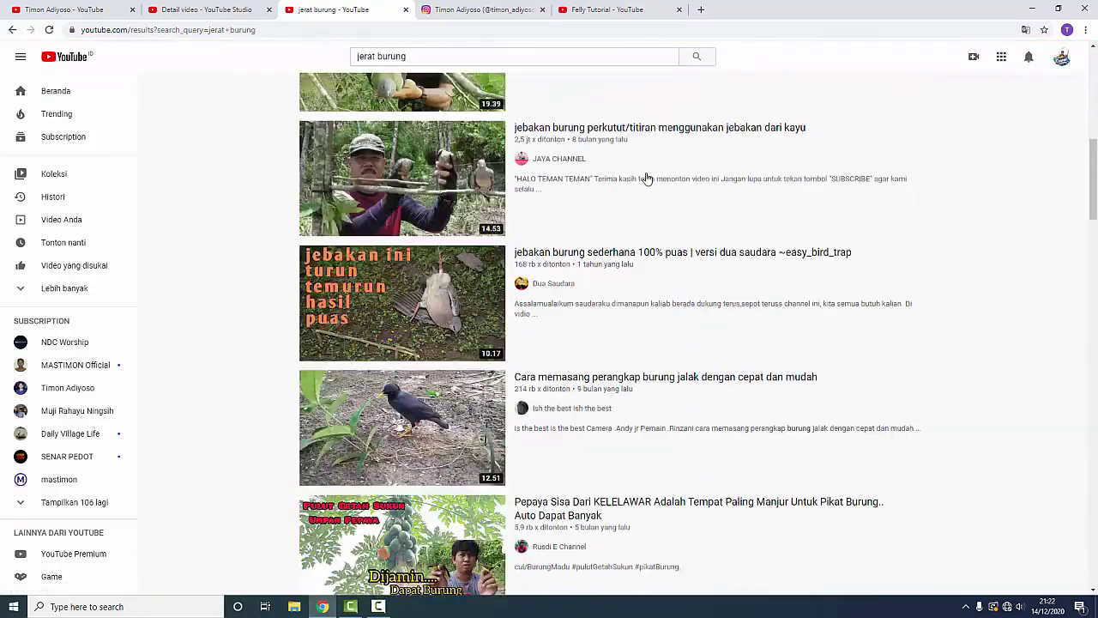
{"action": "scroll", "coordinate": [566, 127], "scroll_direction": "down", "scroll_amount": 8}
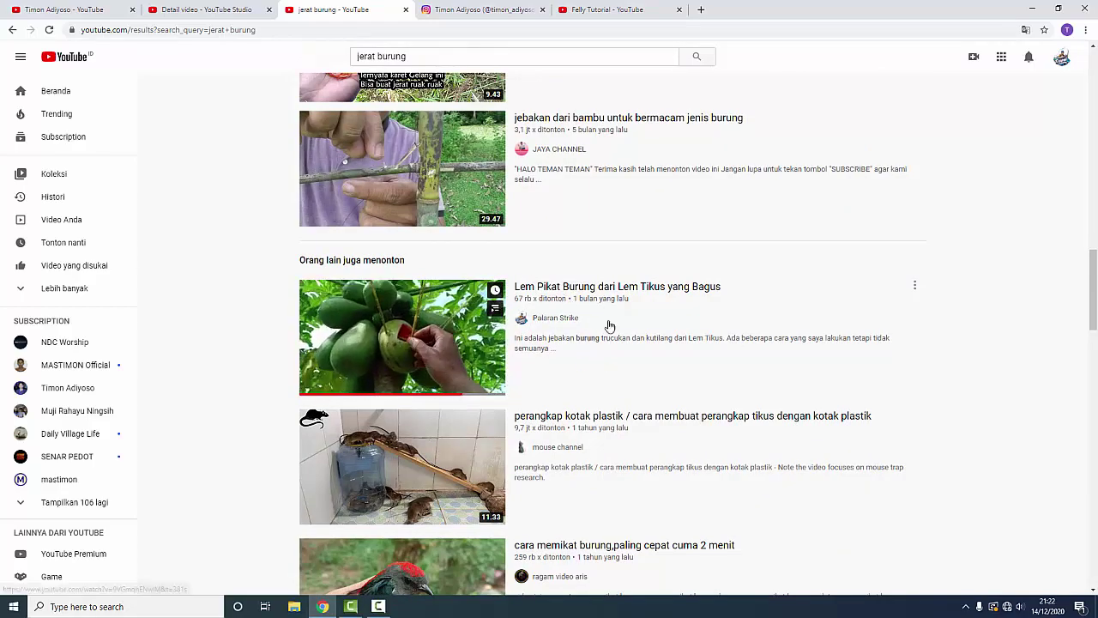
{"action": "scroll", "coordinate": [598, 225], "scroll_direction": "up", "scroll_amount": 5}
{"action": "scroll", "coordinate": [598, 226], "scroll_direction": "up", "scroll_amount": 15}
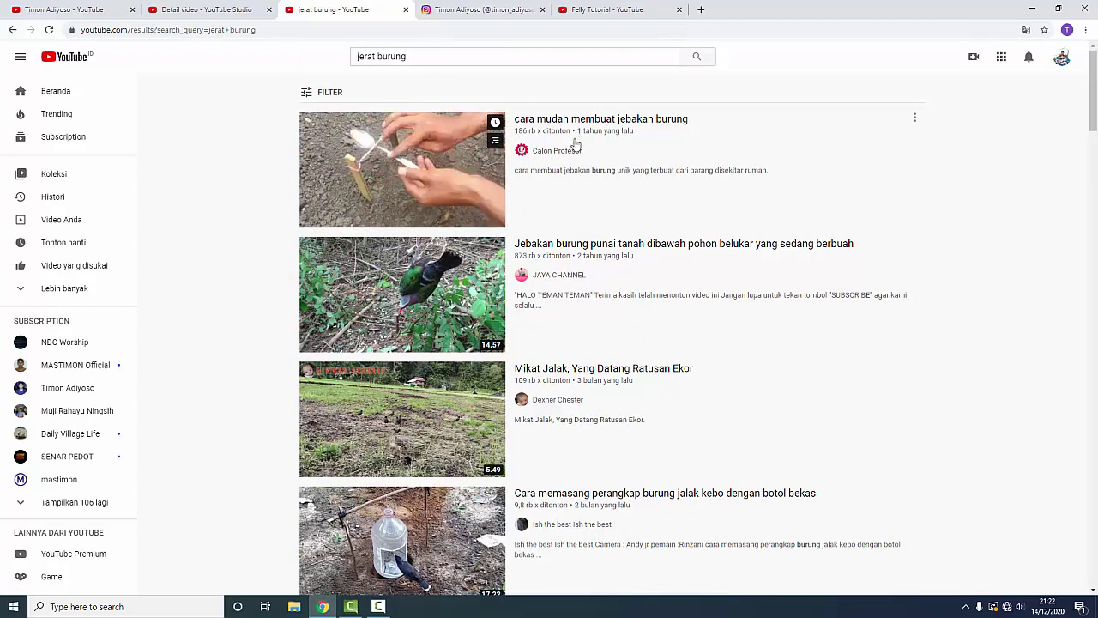
{"action": "left_click", "coordinate": [203, 11]}
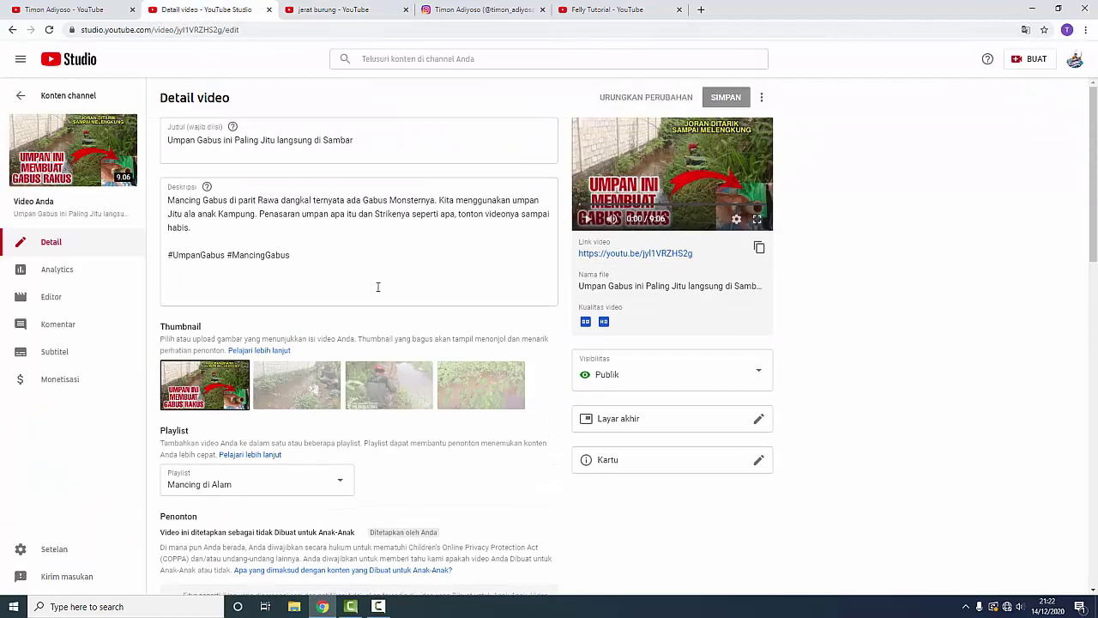
{"action": "left_click", "coordinate": [186, 145]}
Revisit the open YouTube pages, including the Felly Tutorial channel's videos, and return to the Mastimon channel's home page
{"action": "left_click", "coordinate": [72, 12]}
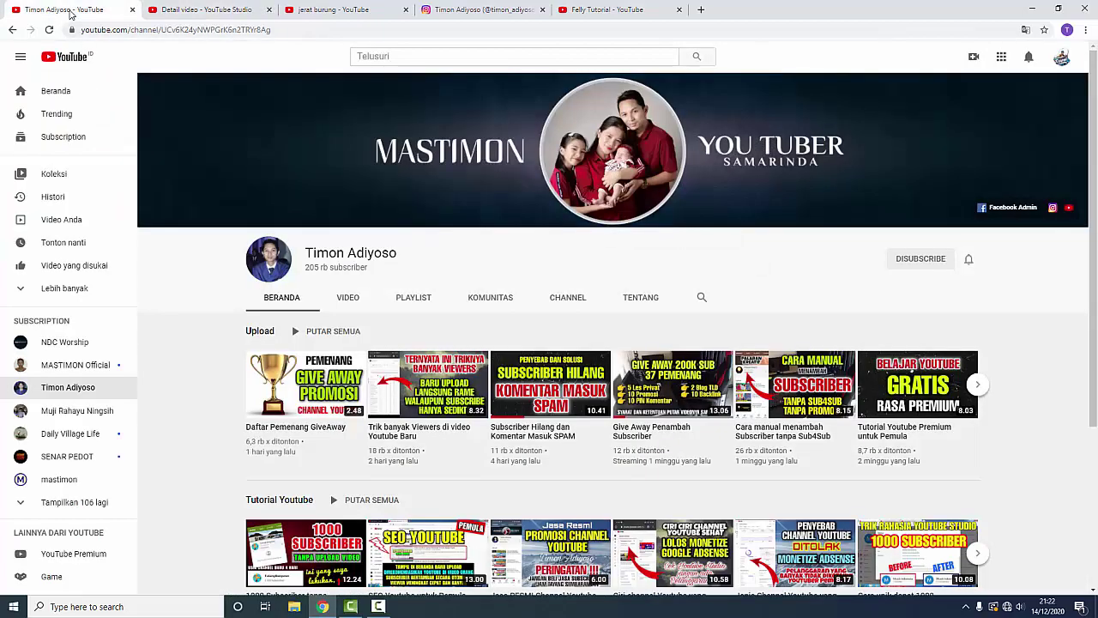
{"action": "left_click", "coordinate": [344, 9]}
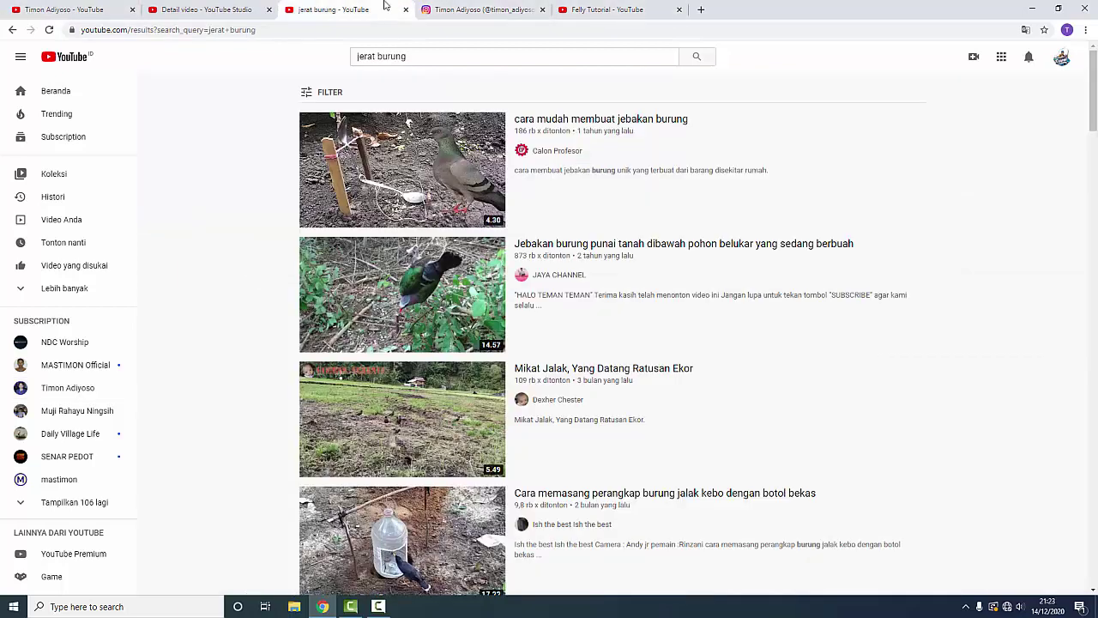
{"action": "left_click", "coordinate": [603, 10]}
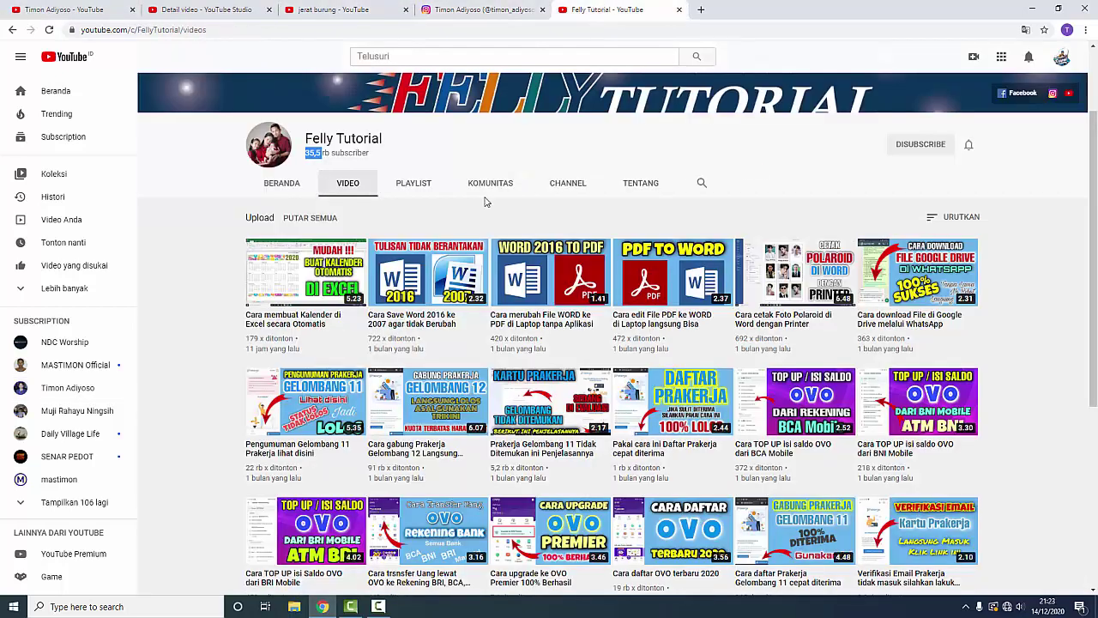
{"action": "left_click", "coordinate": [76, 12]}
{"action": "scroll", "coordinate": [601, 386], "scroll_direction": "down", "scroll_amount": 1}
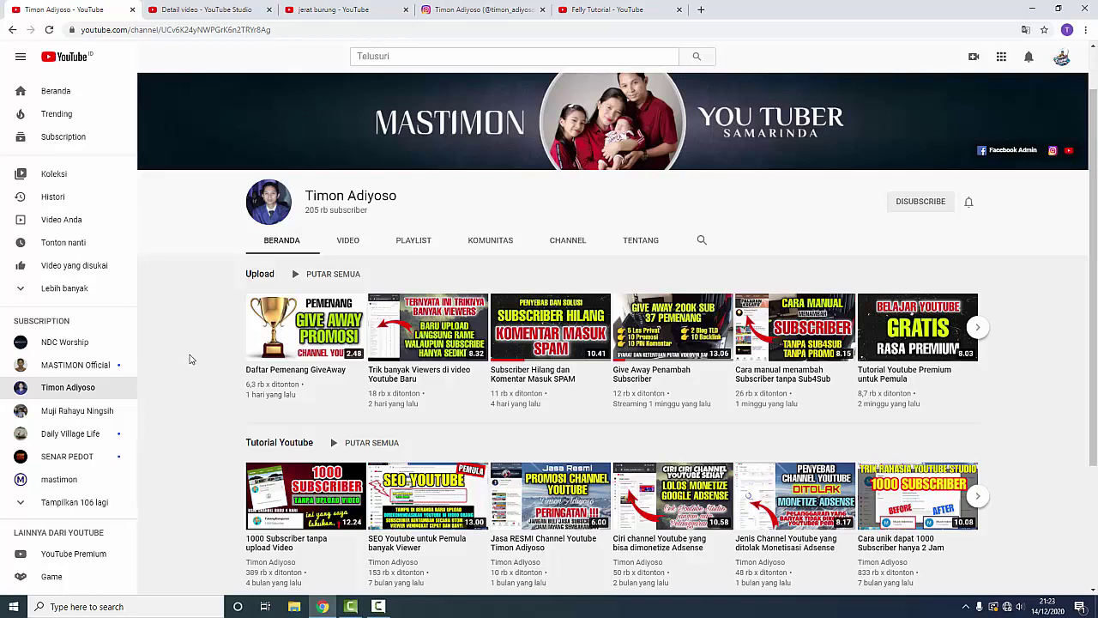
{"action": "scroll", "coordinate": [190, 358], "scroll_direction": "up", "scroll_amount": 1}
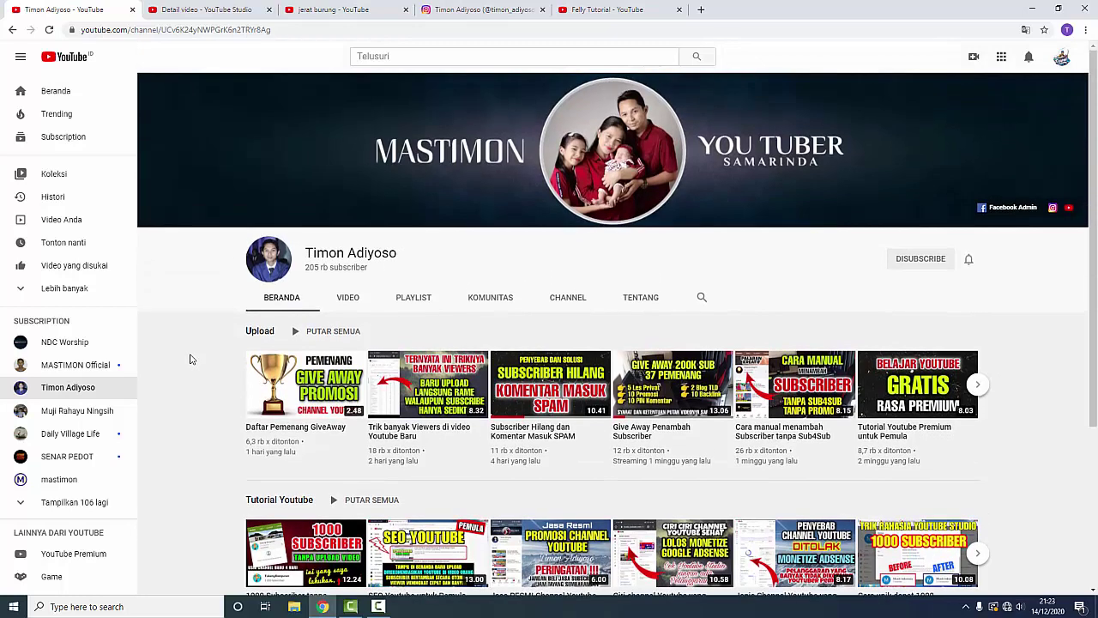